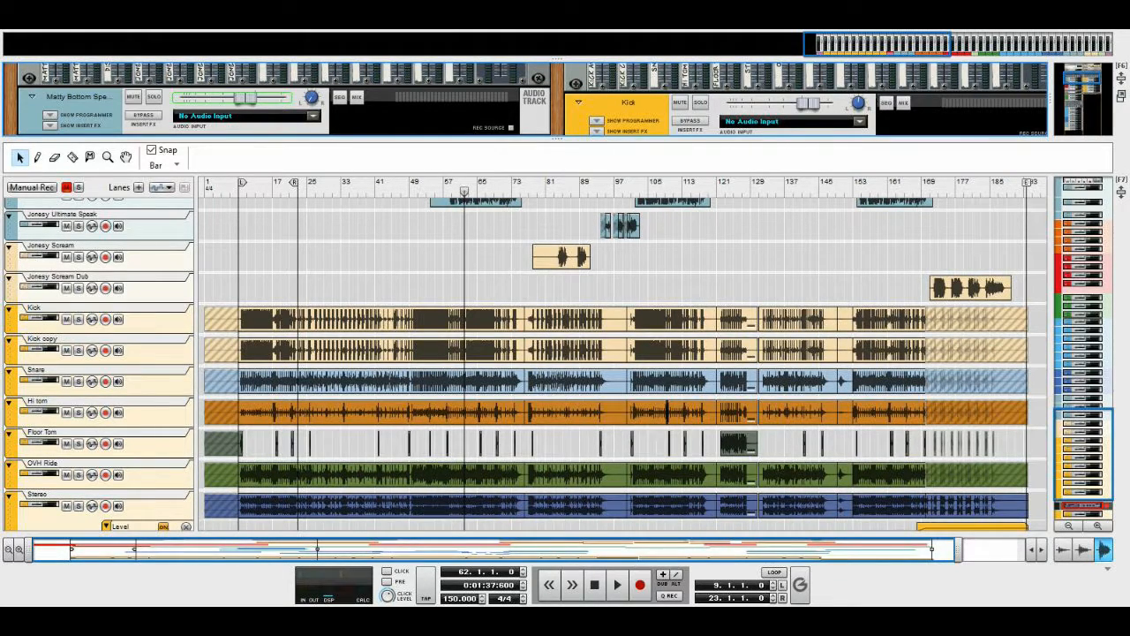
Enlarge the rack area and examine the Distorted Guitars mix channel and the line mixer feeding it from the guitar tracks
drag(556, 139, 556, 429)
scroll(529, 265, up, 5)
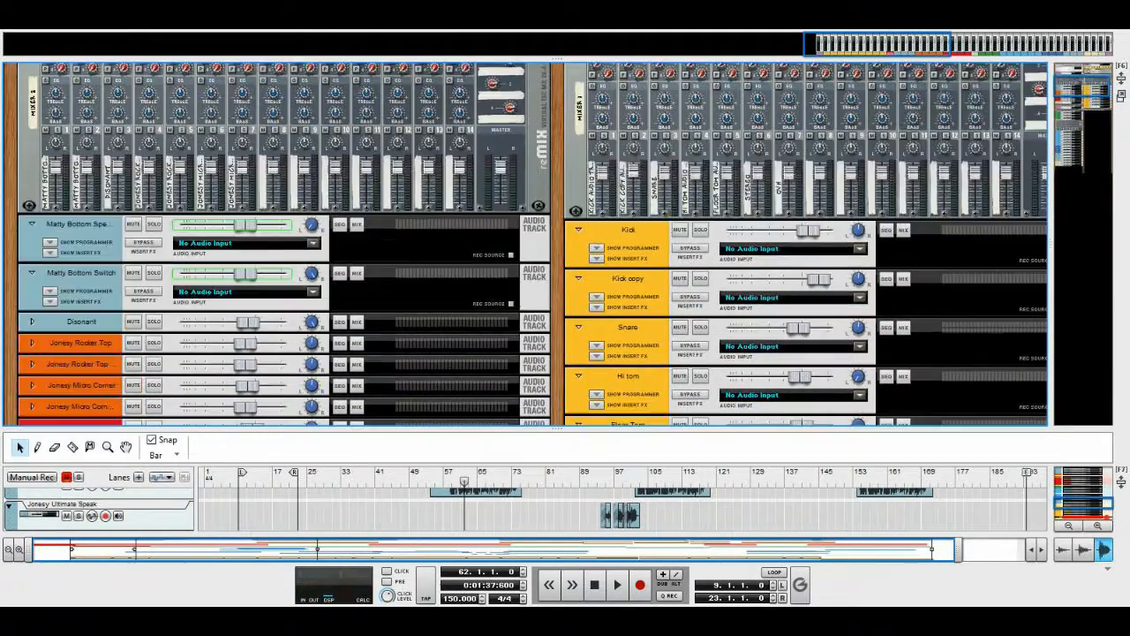
scroll(530, 265, up, 3)
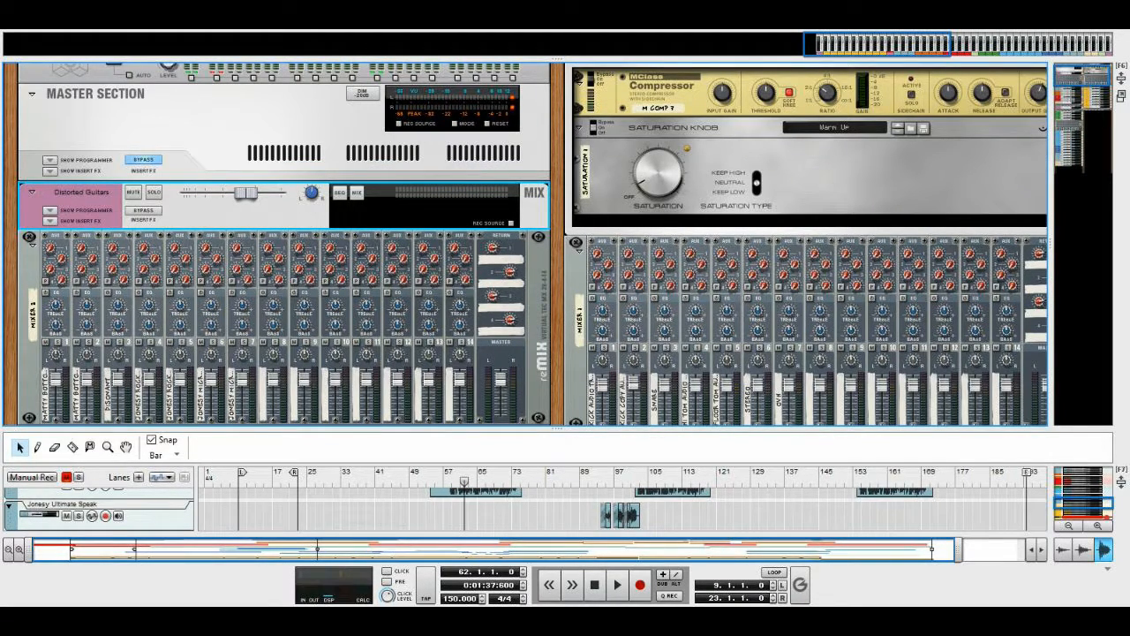
scroll(559, 244, down, 1)
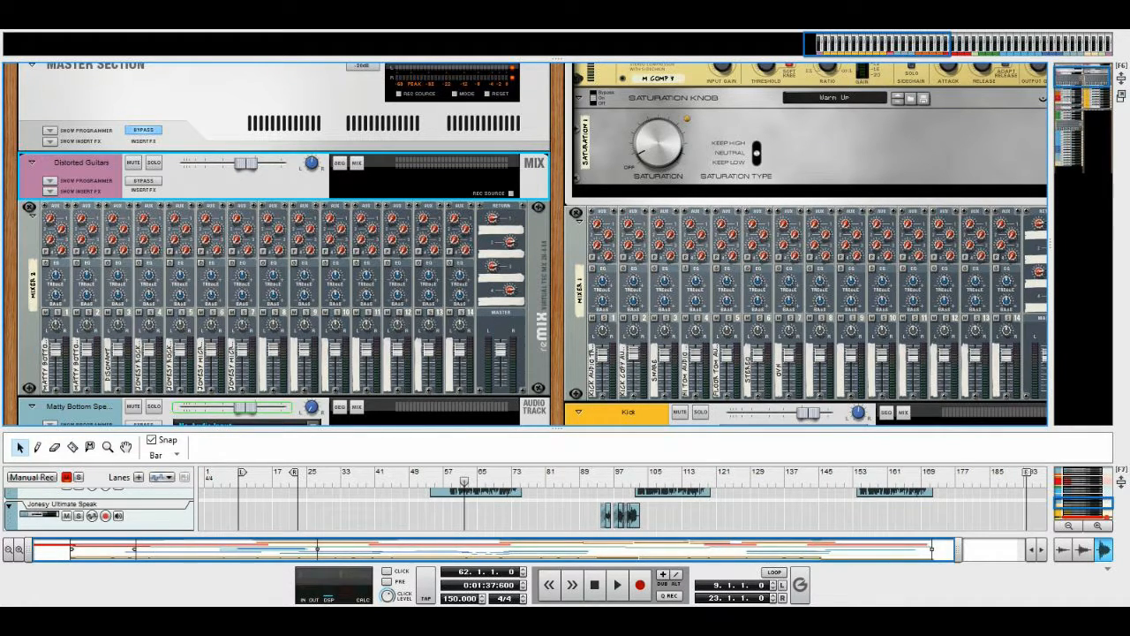
scroll(559, 244, down, 2)
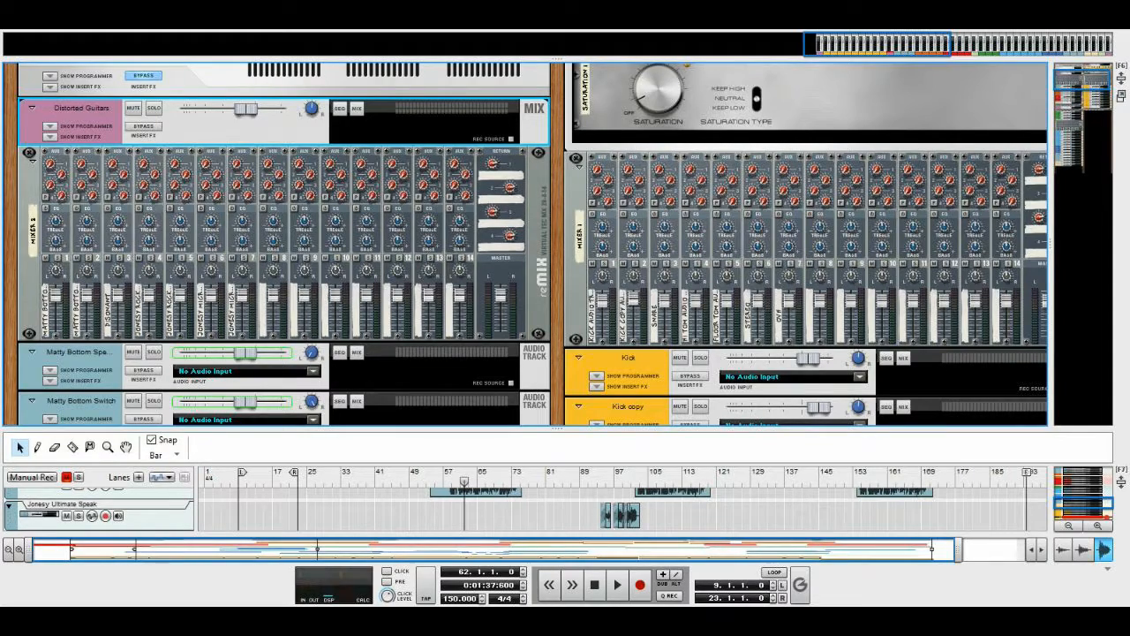
scroll(525, 244, up, 3)
scroll(525, 245, down, 3)
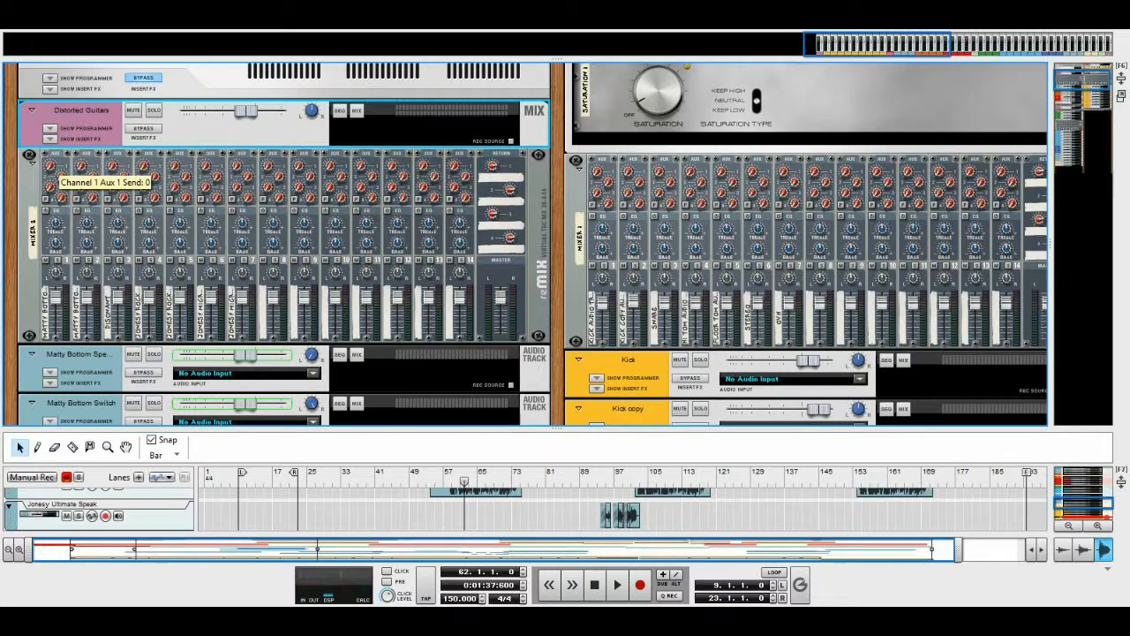
scroll(557, 244, down, 1)
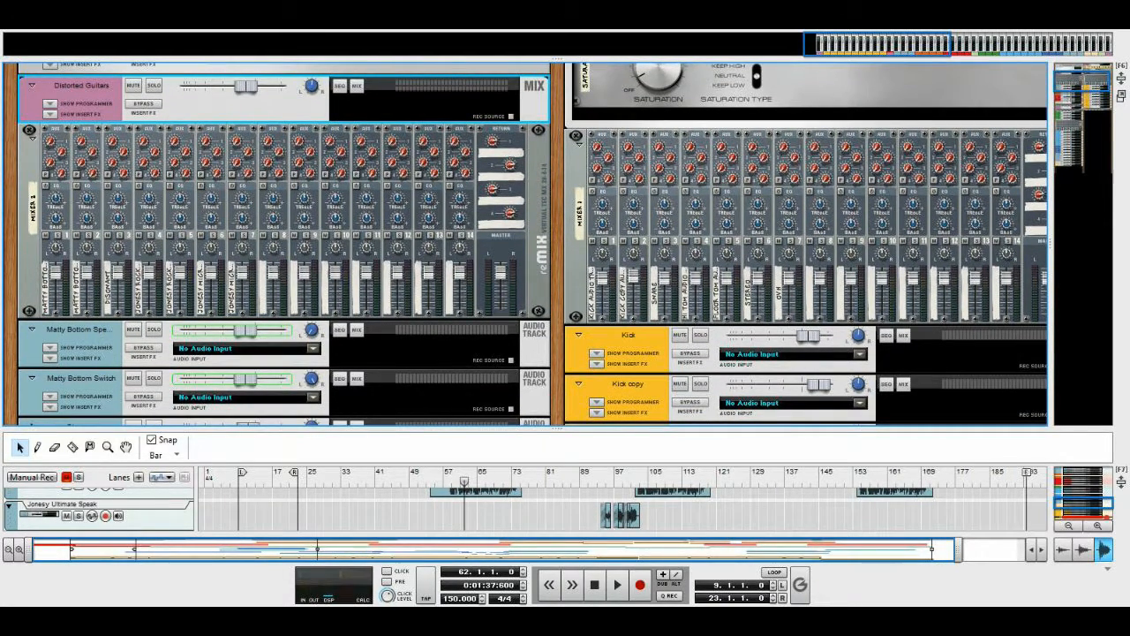
scroll(526, 244, down, 7)
scroll(526, 244, up, 8)
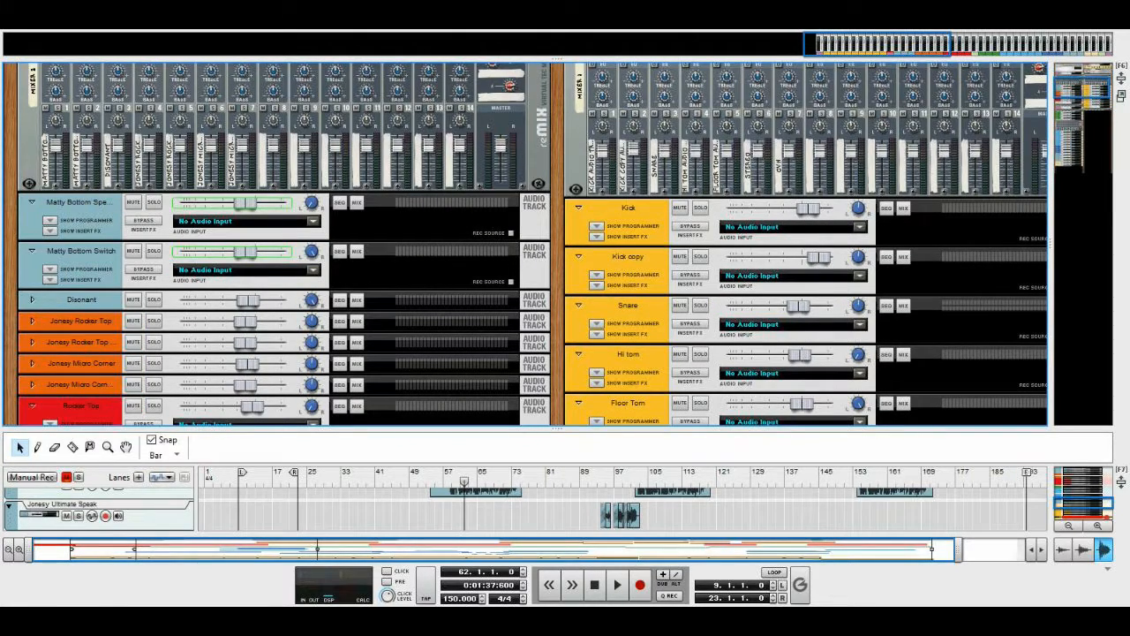
Reveal the insert effects of the Distorted Guitars mix channel, inspect its equalizer, and collapse them again
click(50, 230)
click(50, 230)
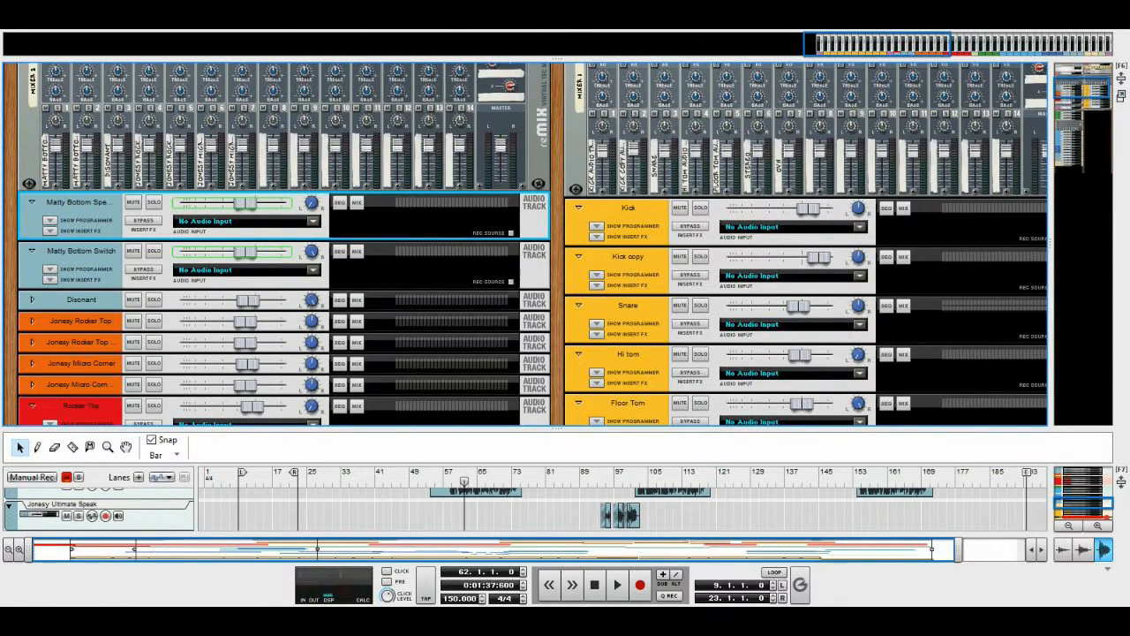
scroll(525, 244, up, 6)
scroll(525, 243, down, 4)
scroll(525, 244, up, 3)
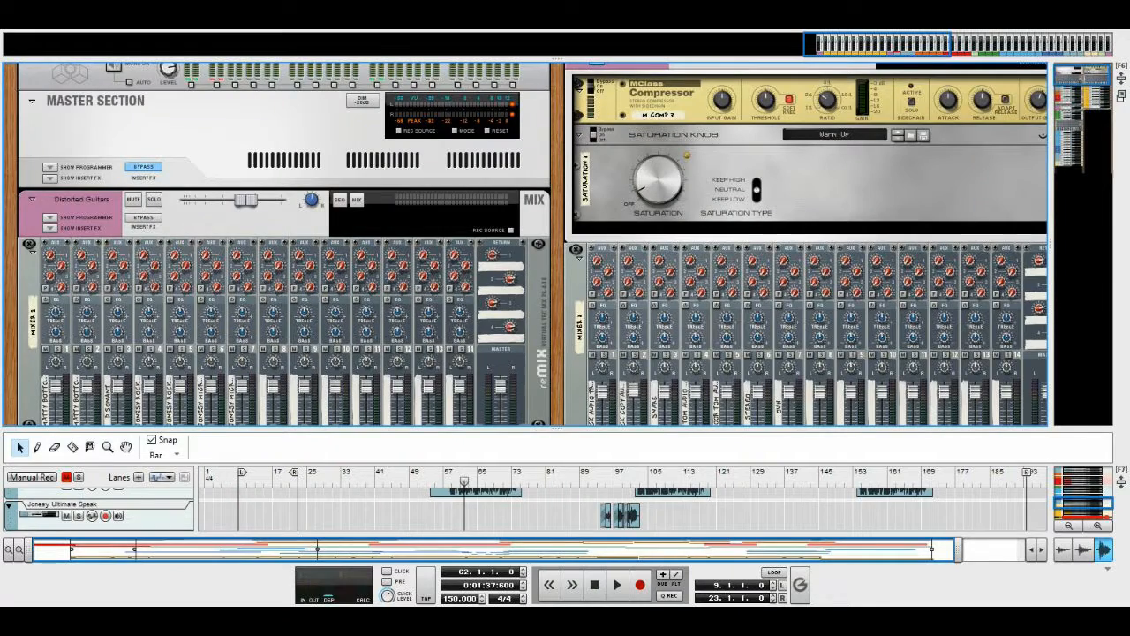
click(50, 227)
scroll(50, 228, down, 3)
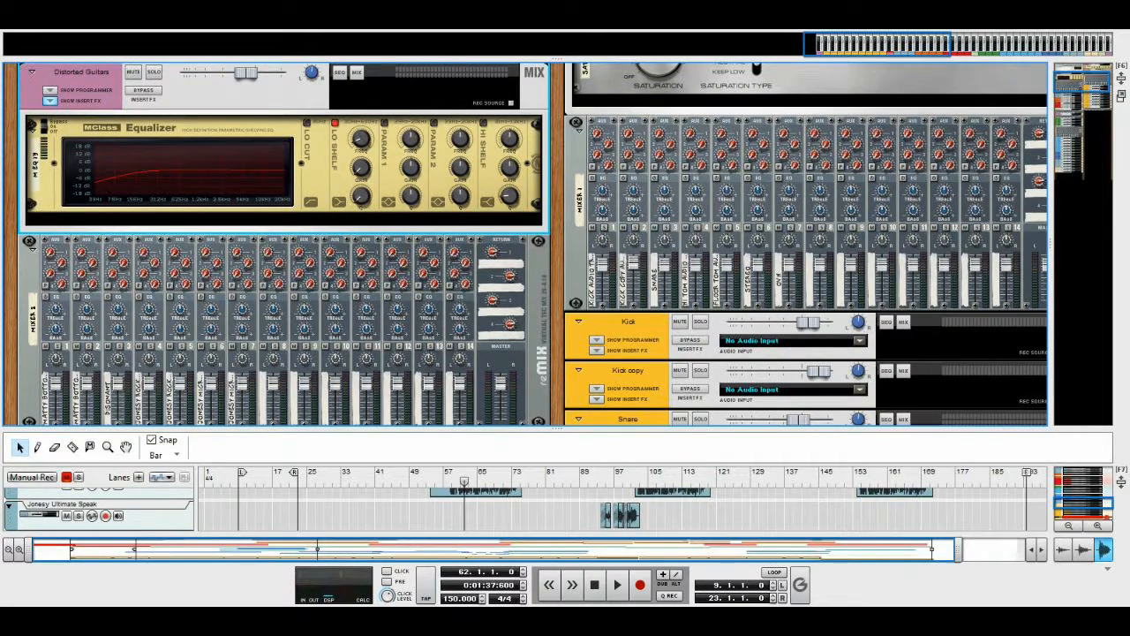
mouse_move(362, 140)
click(50, 100)
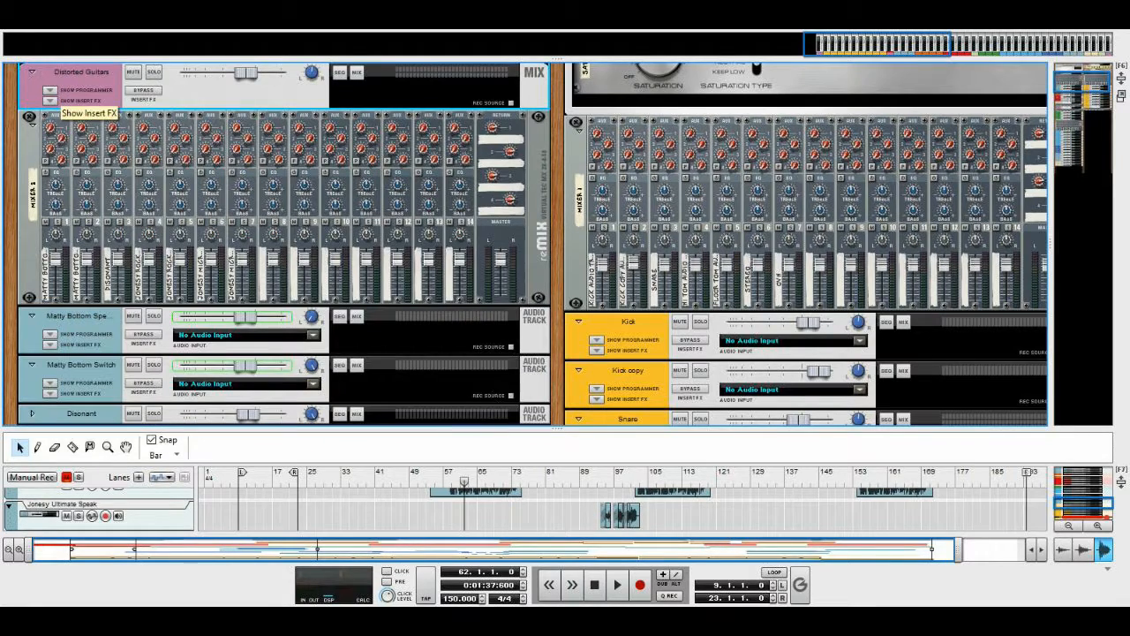
Show the insert effects of the Matty Bottom Speaker and Matty Bottom Switch audio tracks
scroll(115, 150, down, 2)
scroll(148, 182, up, 2)
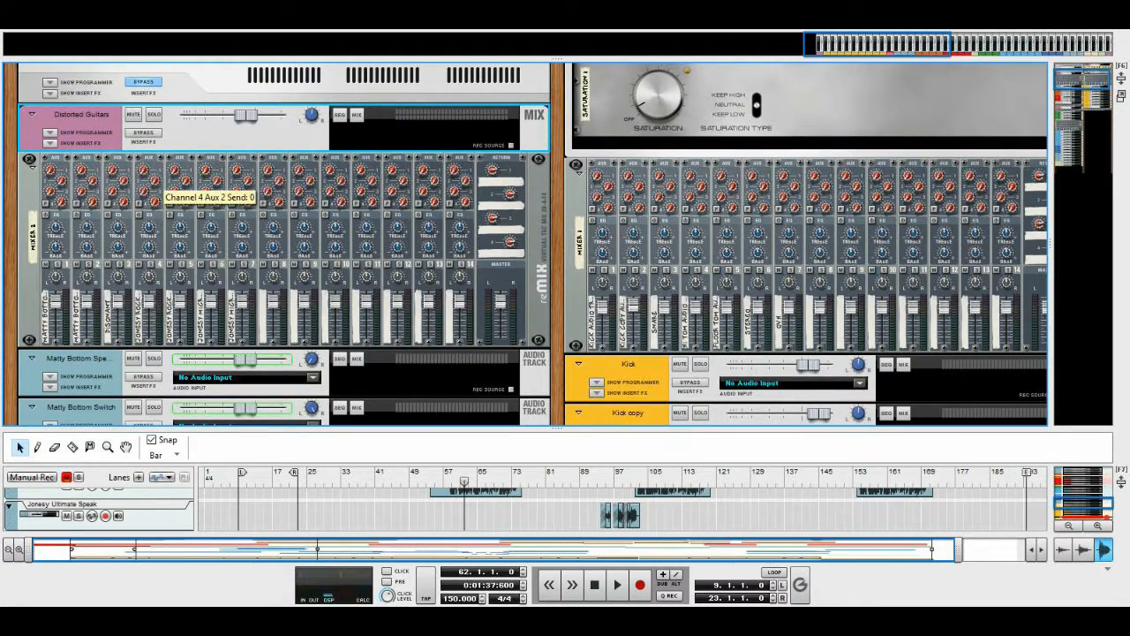
scroll(163, 185, down, 4)
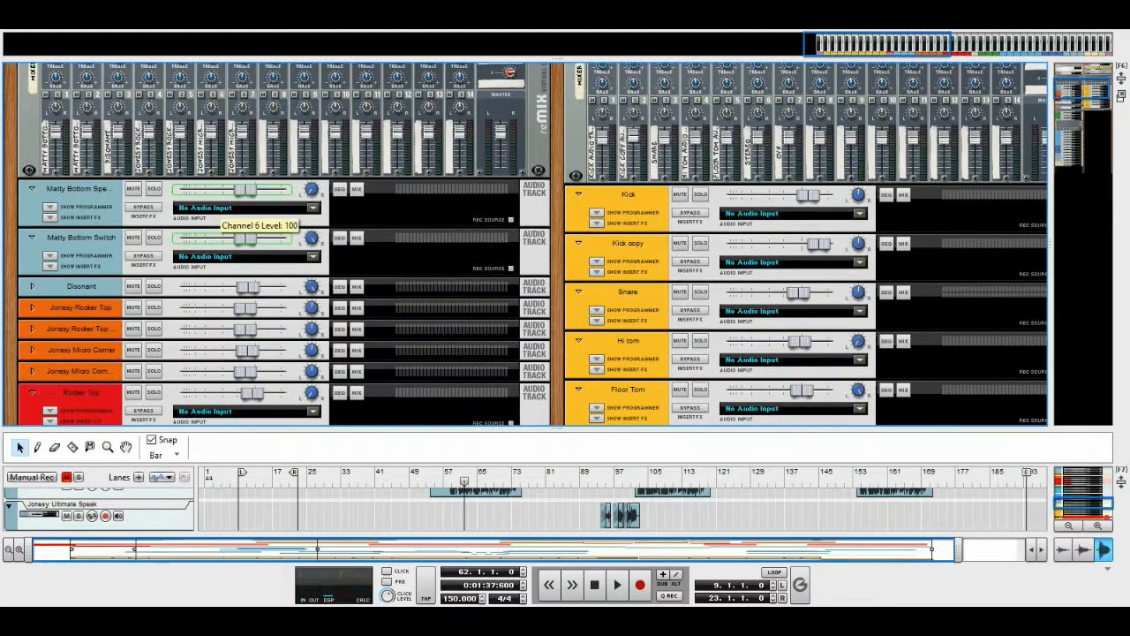
click(51, 218)
scroll(50, 217, down, 3)
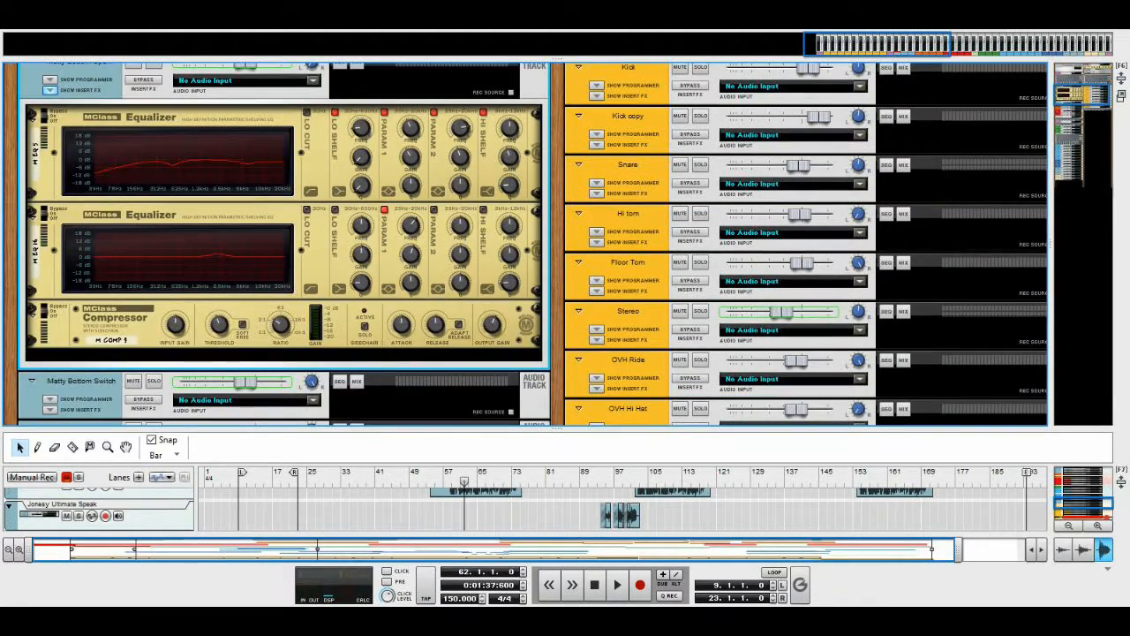
scroll(526, 243, down, 2)
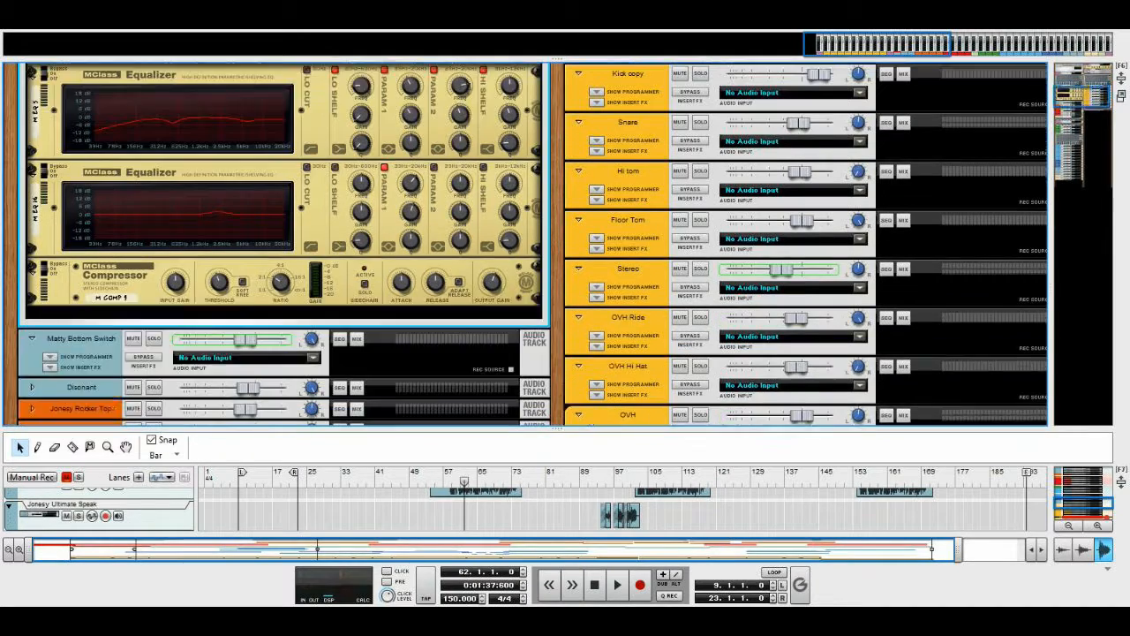
scroll(283, 247, down, 5)
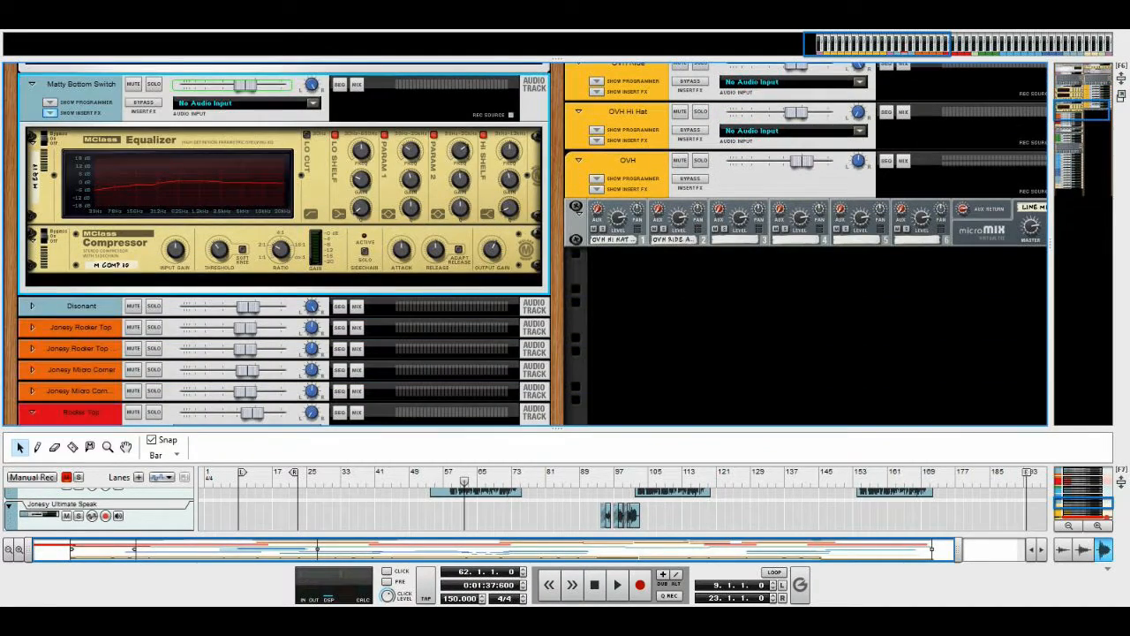
Examine and compare the equalizer and compressor settings on the Matty Bottom Speaker and Matty Bottom Switch tracks
scroll(282, 242, up, 3)
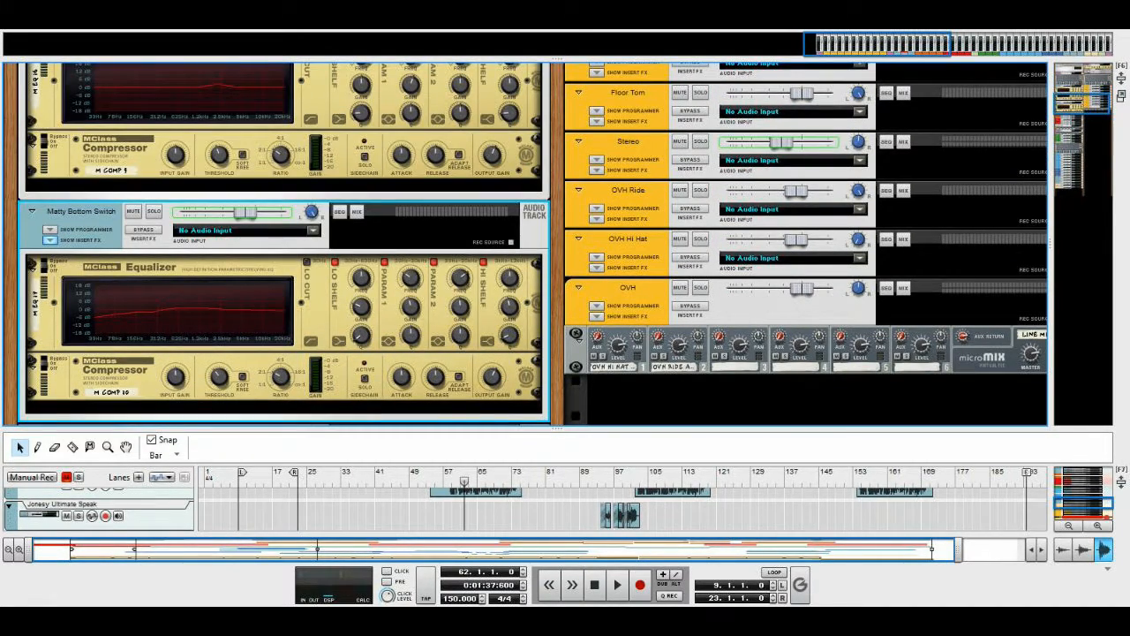
scroll(283, 243, up, 5)
scroll(282, 243, up, 3)
scroll(282, 243, down, 4)
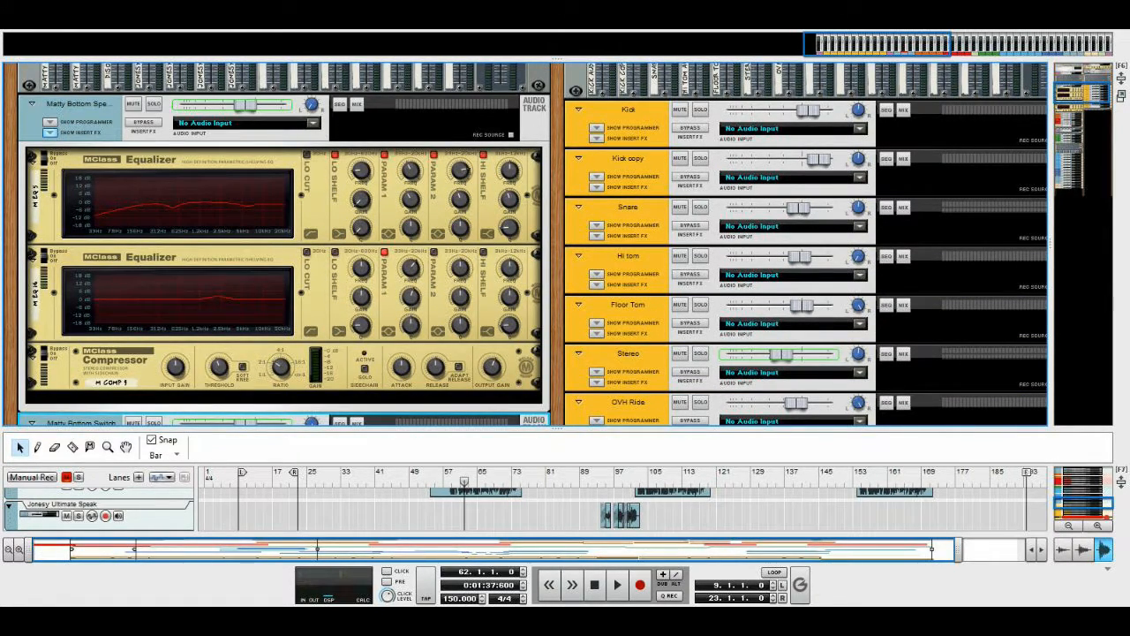
scroll(283, 248, down, 6)
scroll(283, 242, up, 4)
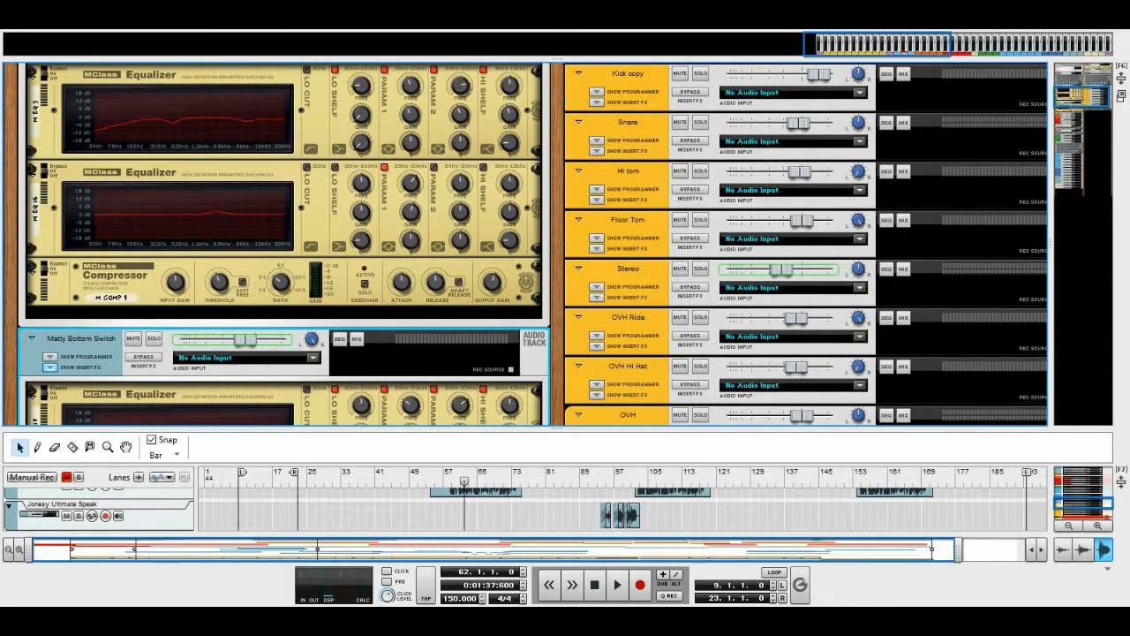
scroll(283, 243, up, 2)
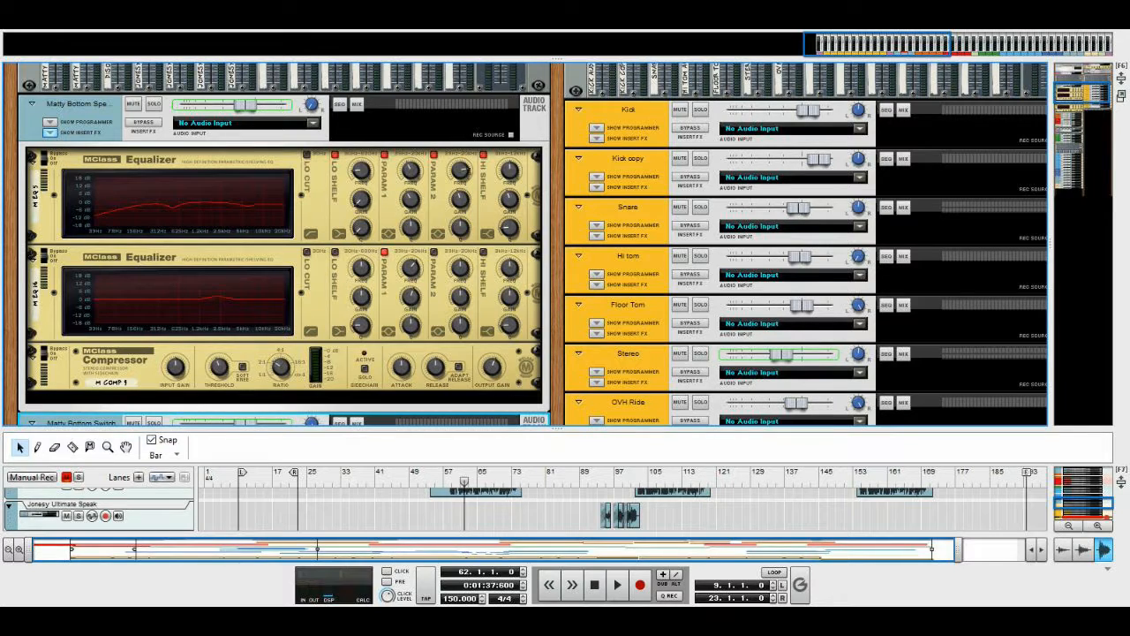
scroll(525, 243, down, 7)
scroll(526, 243, up, 3)
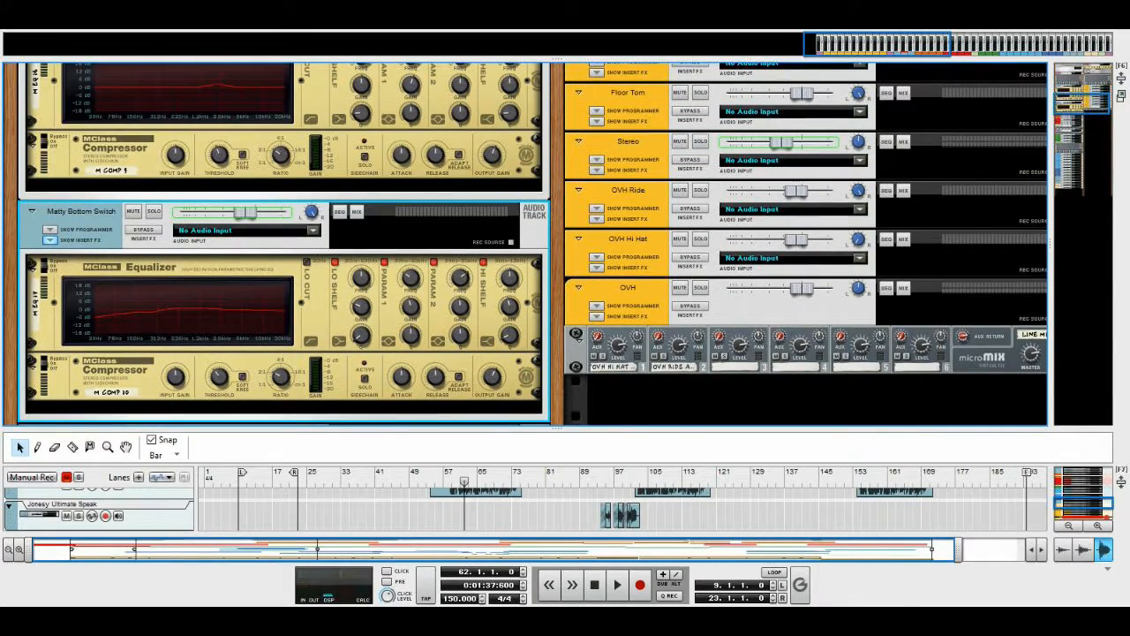
scroll(526, 244, up, 3)
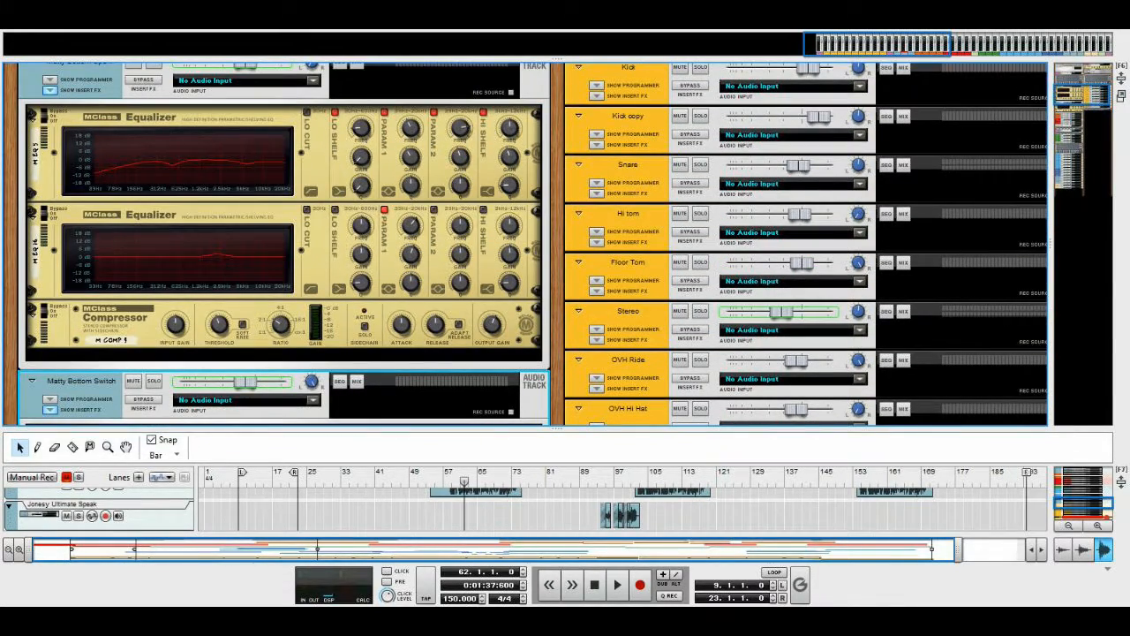
scroll(525, 244, up, 3)
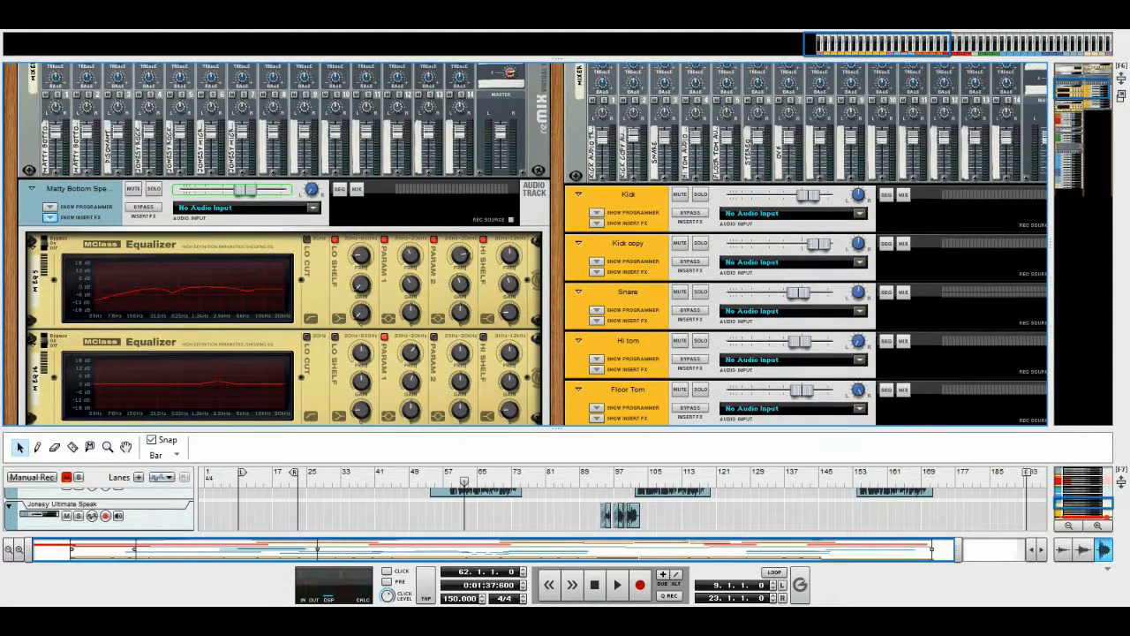
scroll(525, 243, down, 2)
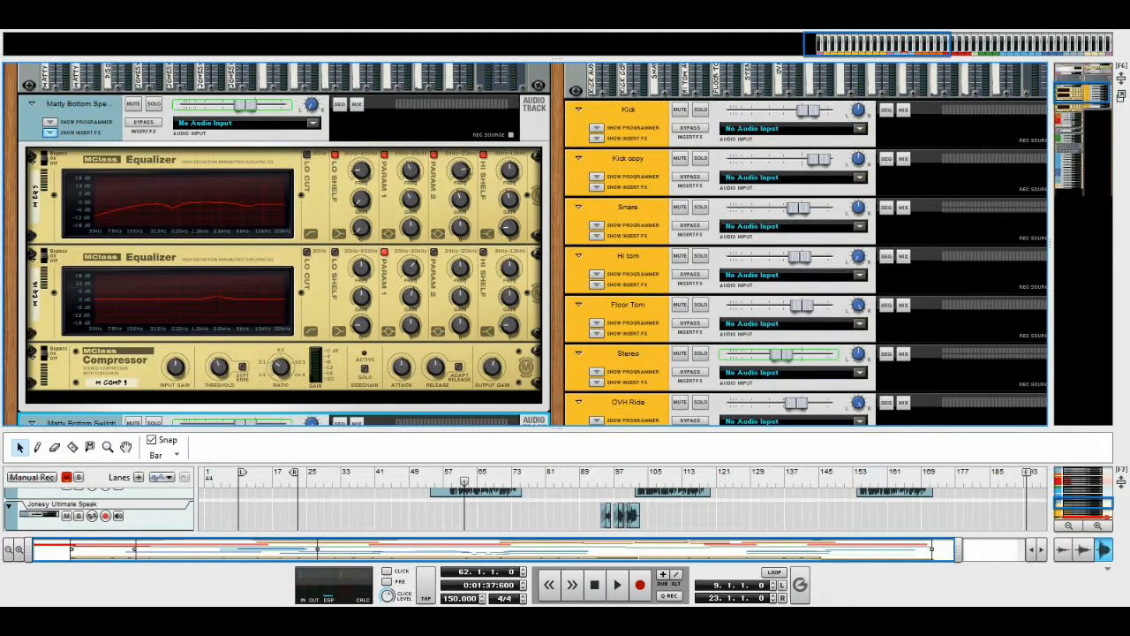
Mute the Disonant track, the four Jonesy Rooker Top and Micro Corner tracks, and the red Rooker Top and Micro Corner tracks
scroll(525, 244, down, 5)
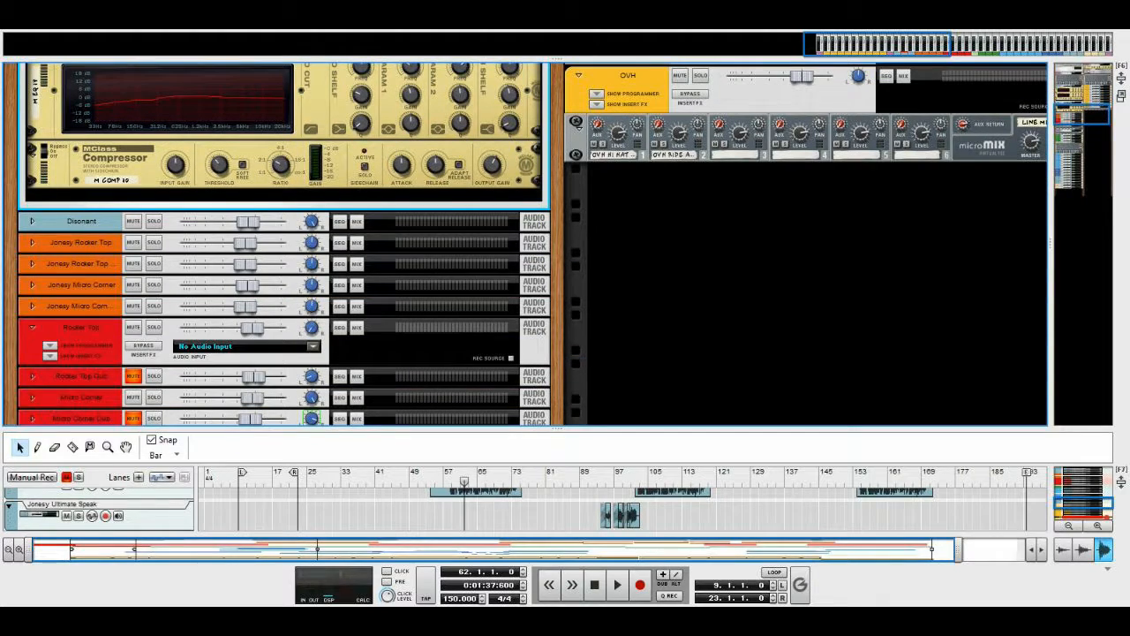
click(133, 222)
click(133, 242)
click(133, 264)
click(133, 285)
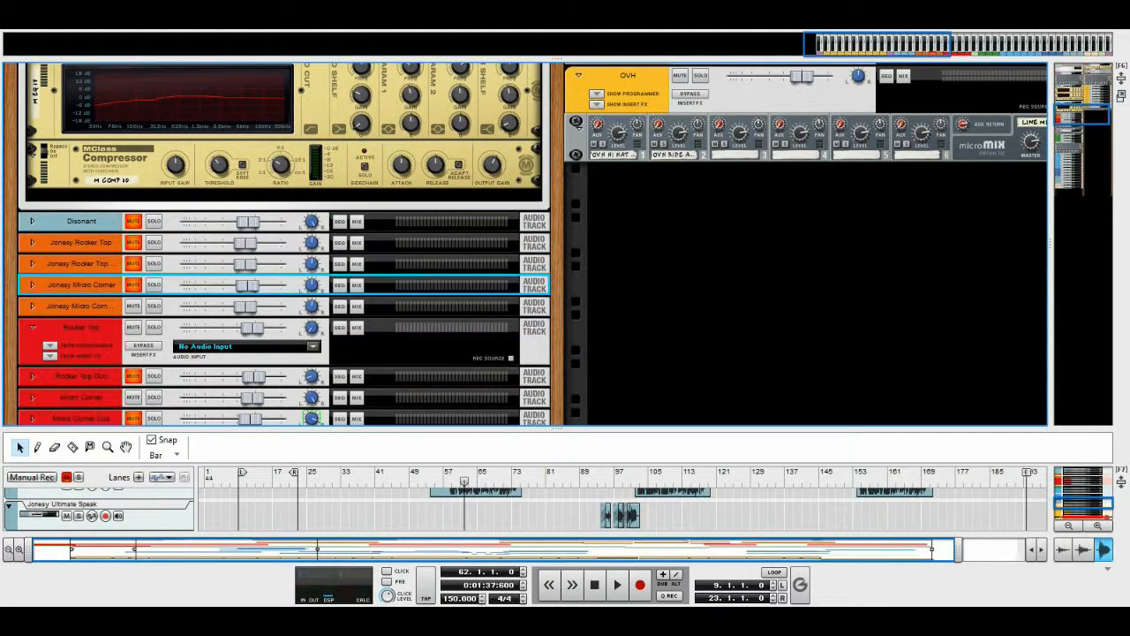
click(134, 306)
click(134, 327)
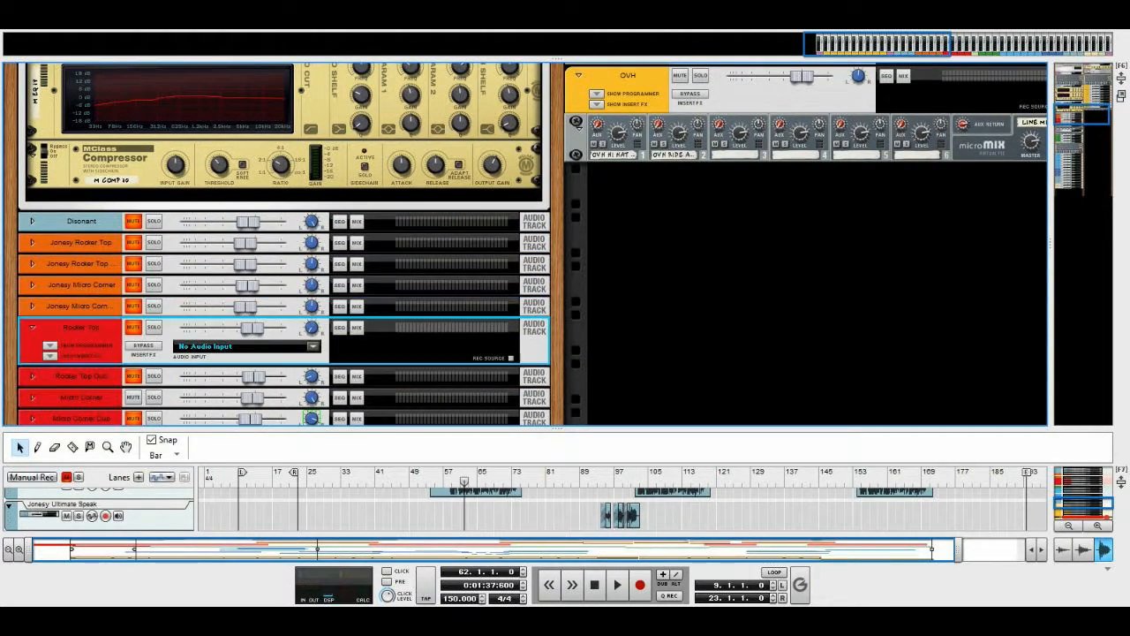
scroll(133, 328, down, 2)
click(134, 271)
scroll(134, 270, up, 5)
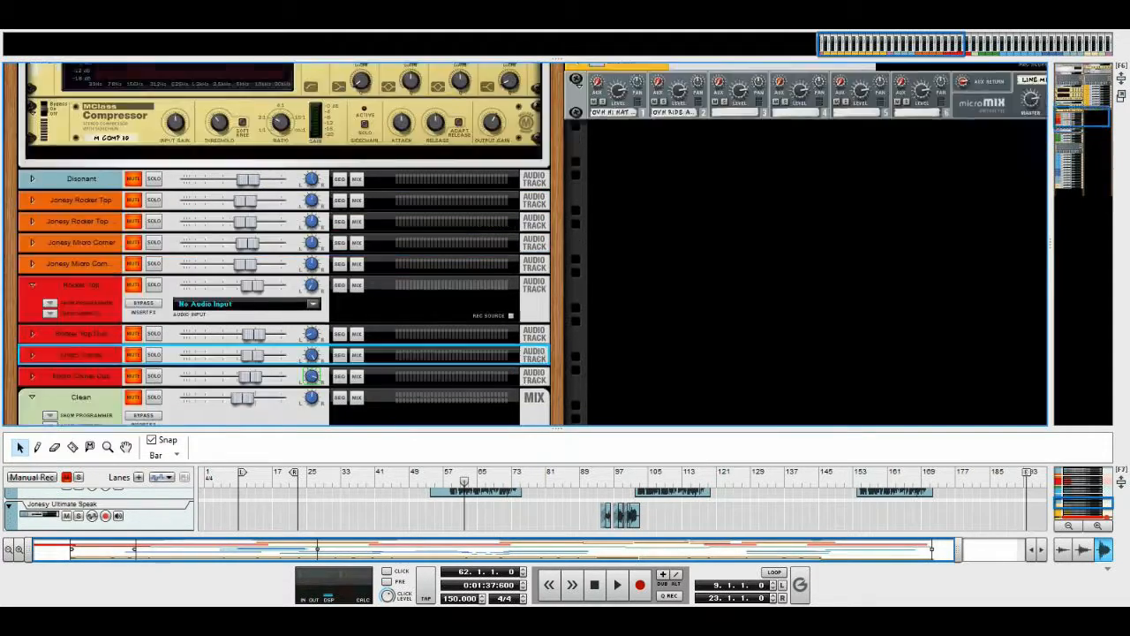
Enlarge the sequencer area to bring the recorded tracks and their clips into view
drag(557, 429, 558, 136)
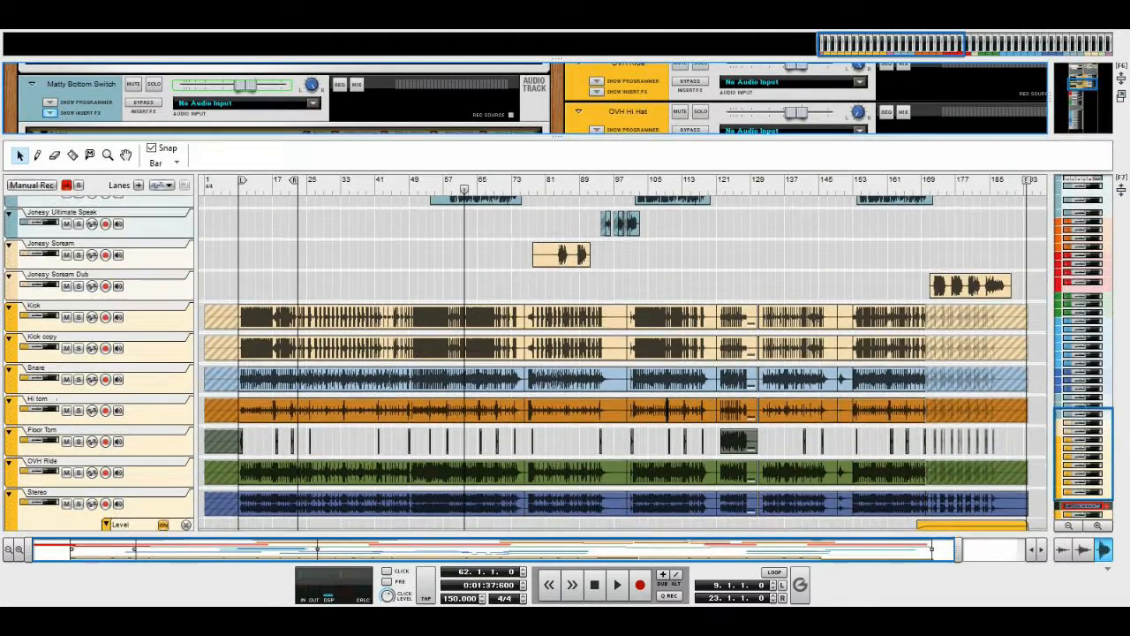
scroll(557, 353, up, 3)
scroll(623, 363, down, 5)
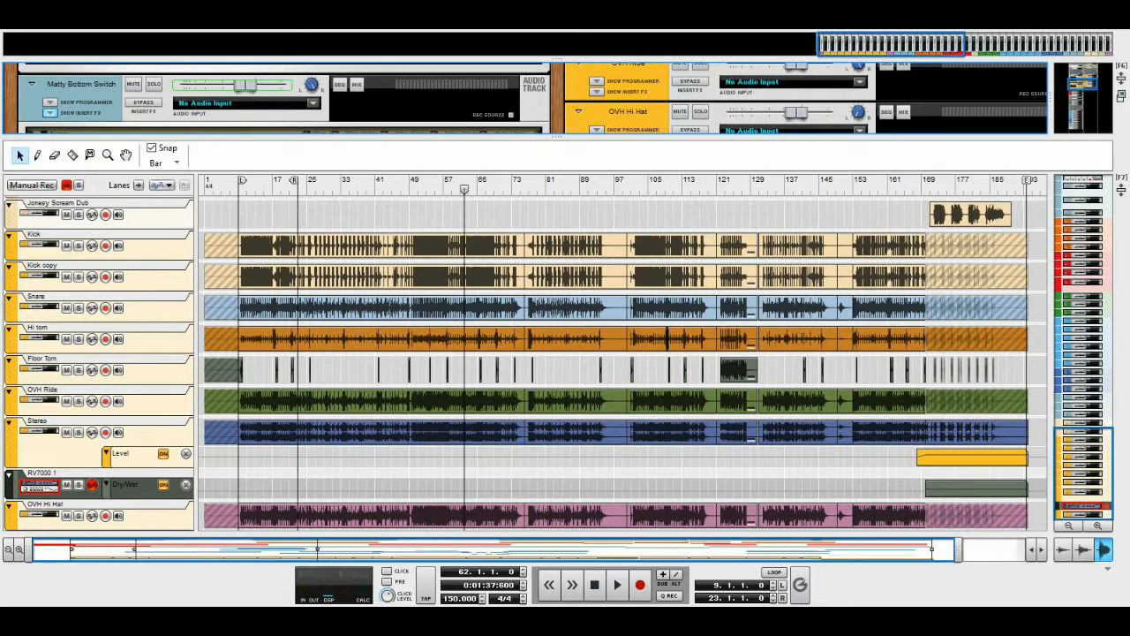
Play the song from the start of the first Matty Bottom guitar clips and stop at bar 22
click(246, 187)
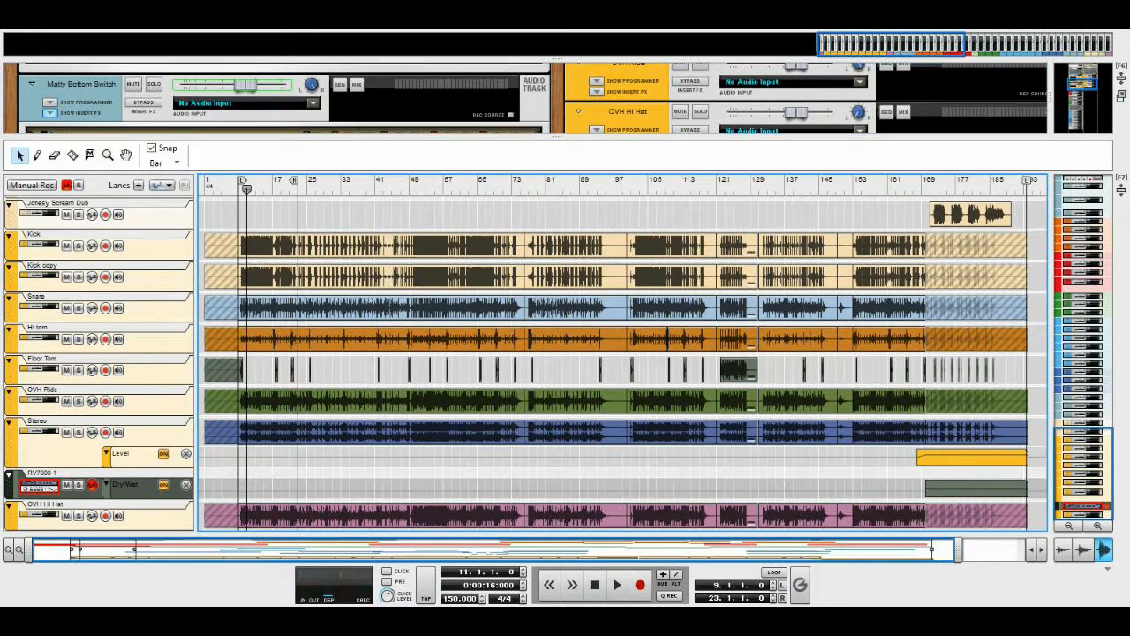
scroll(623, 363, up, 7)
scroll(622, 363, up, 5)
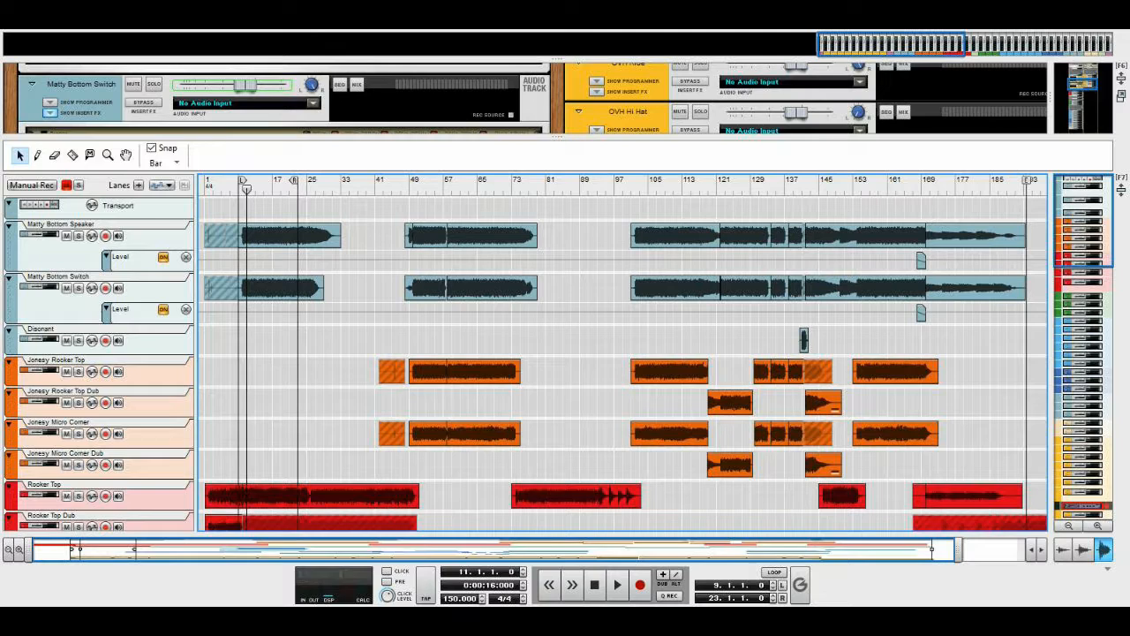
drag(246, 189, 242, 189)
key(space)
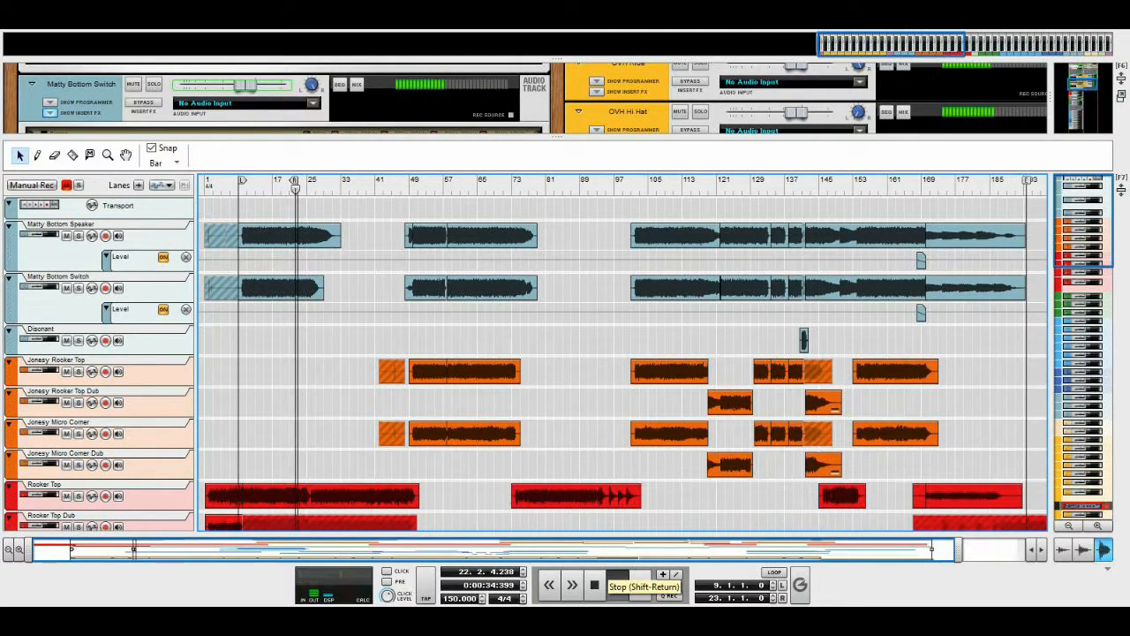
click(595, 585)
Enlarge the rack area and hide the insert effects of the Matty Bottom Speaker track
drag(557, 136, 557, 341)
scroll(526, 199, up, 15)
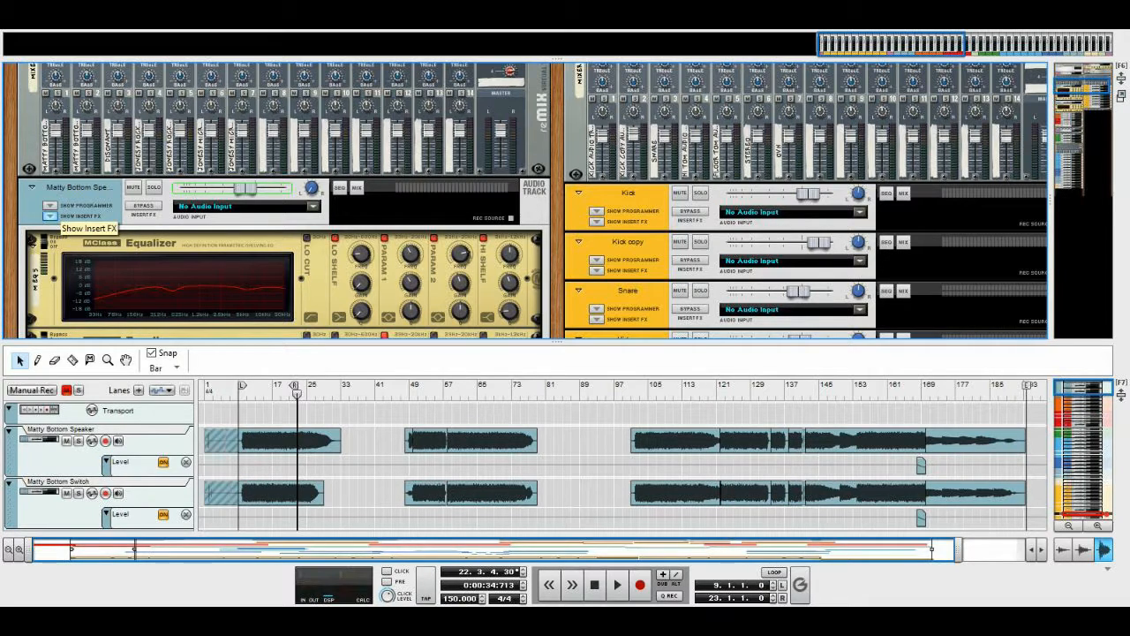
scroll(88, 212, down, 5)
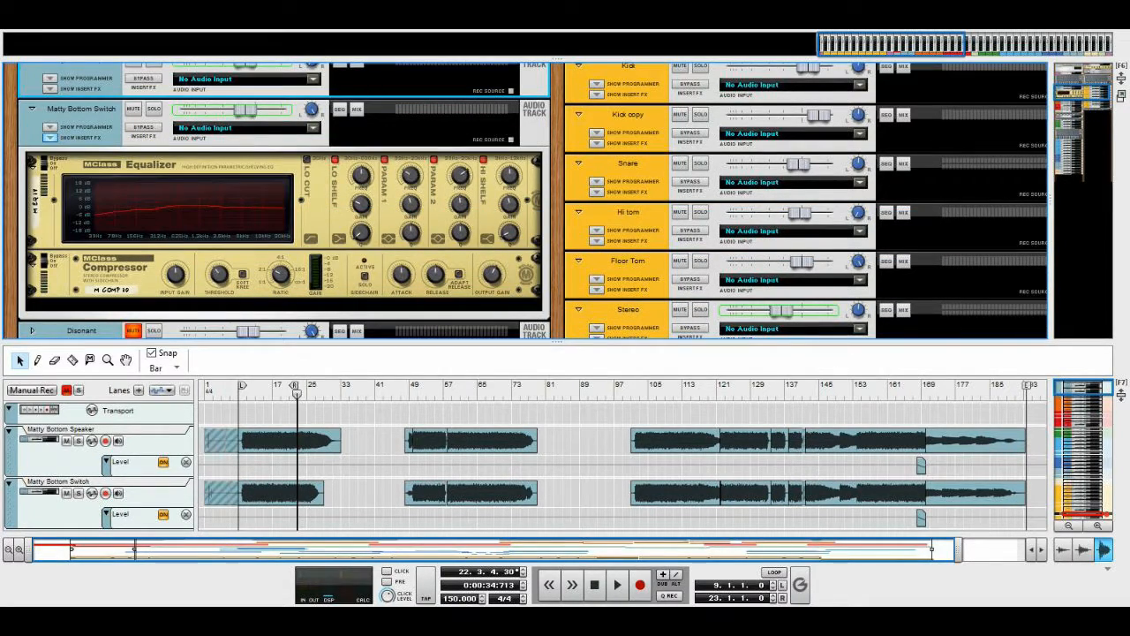
Hide the insert effects of the Matty Bottom Switch track
click(49, 137)
click(50, 137)
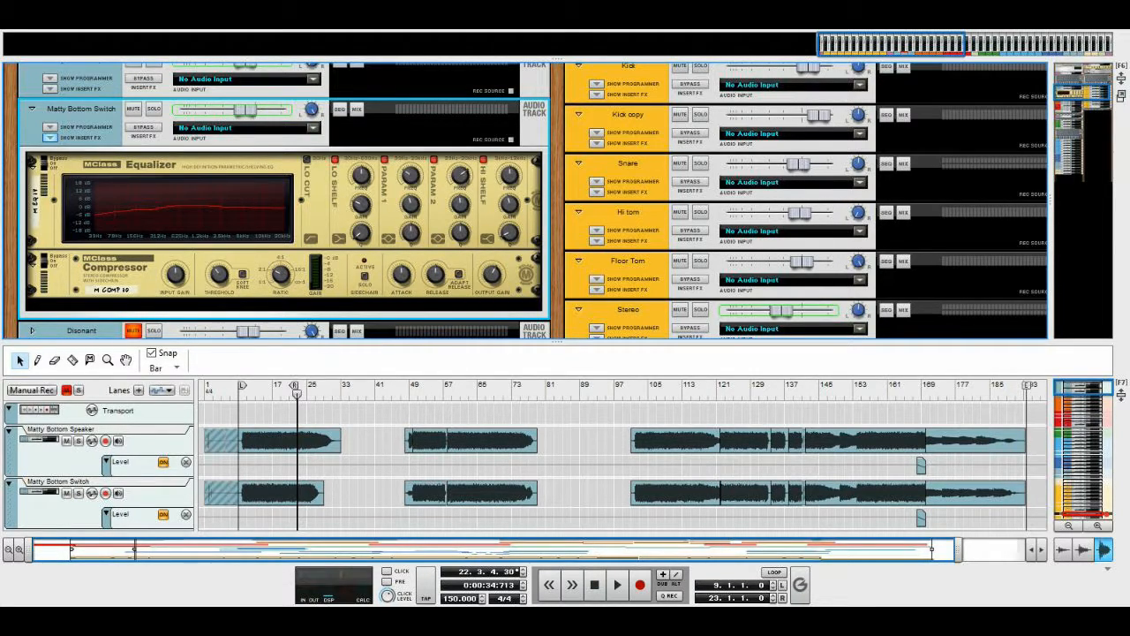
click(49, 137)
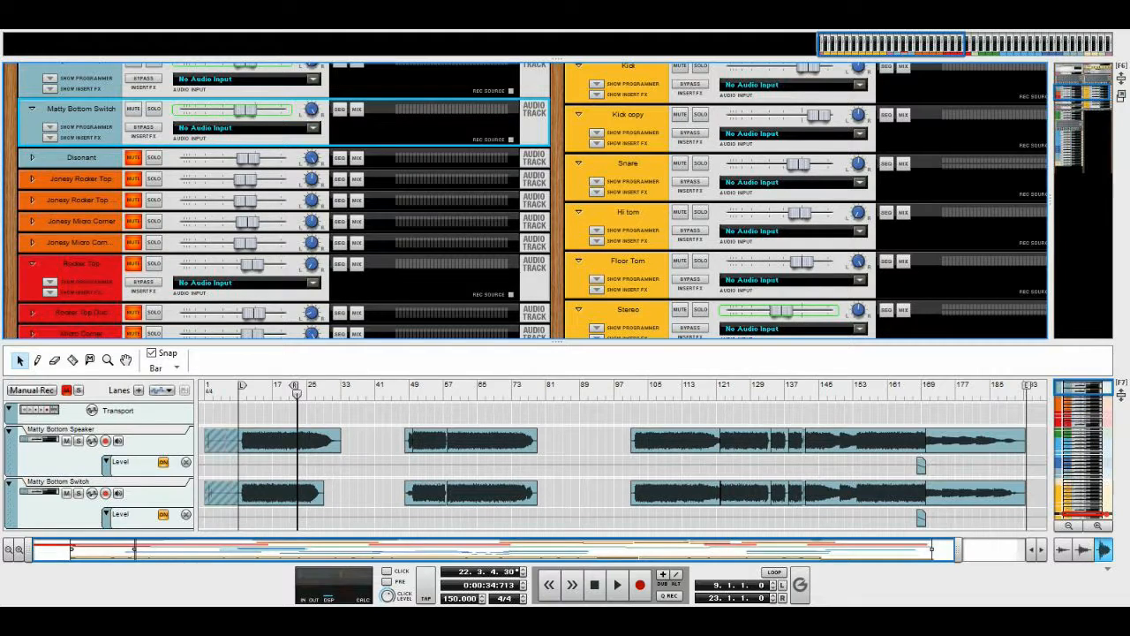
Look through the orange Jonesy guitar tracks in the rack, selecting each from Jonesy Rooker Top to Jonesy Micro Corner Dub
scroll(50, 136, up, 4)
scroll(49, 137, down, 3)
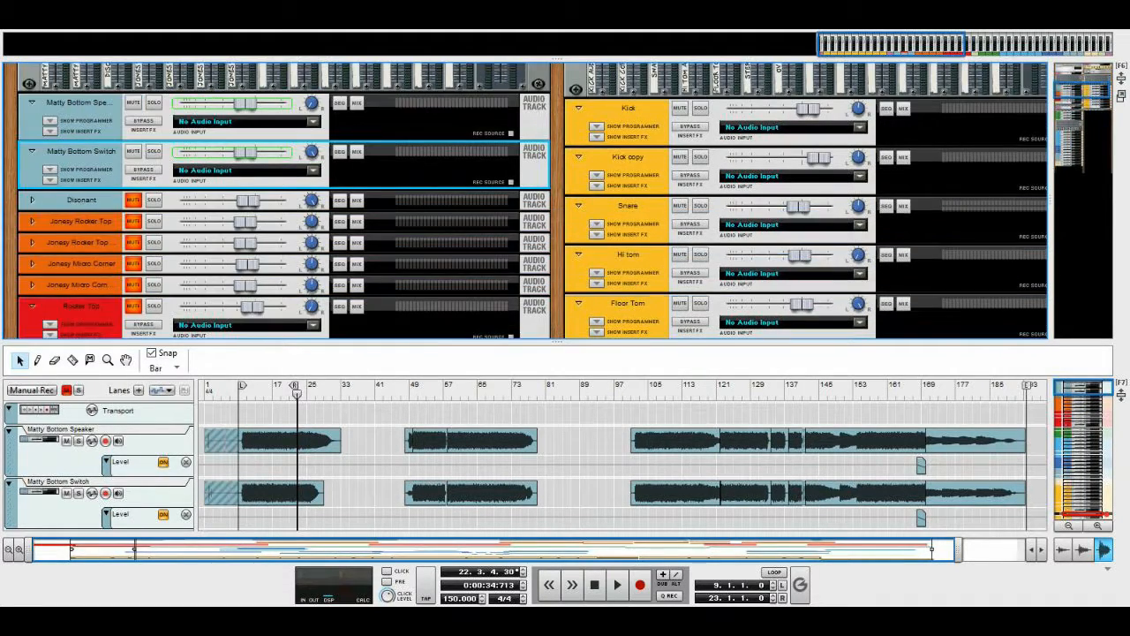
scroll(557, 200, down, 3)
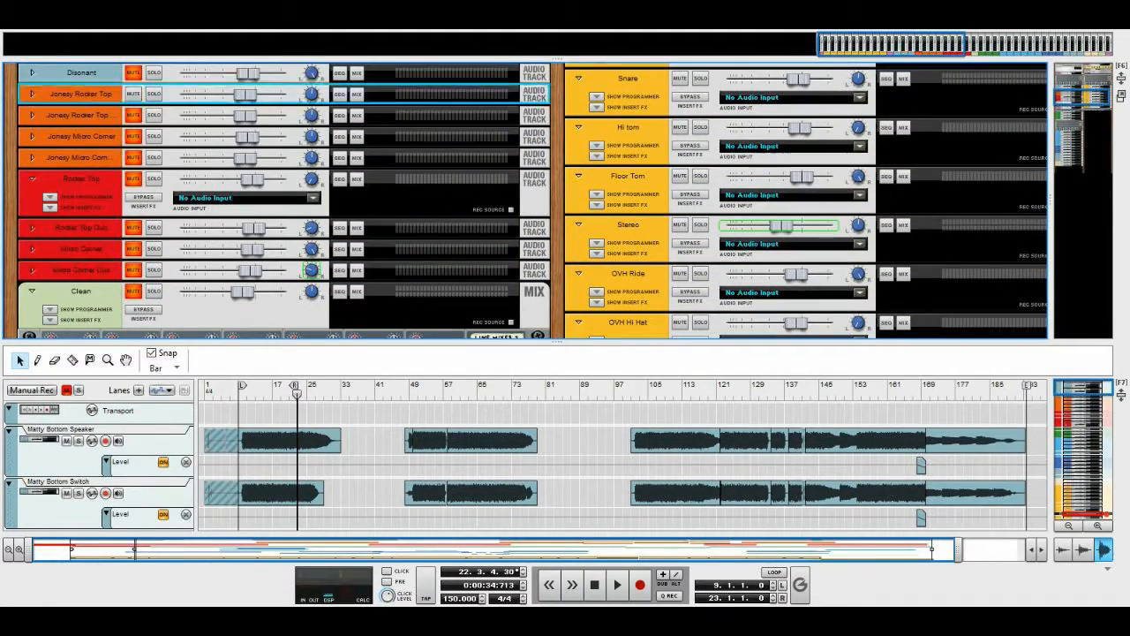
key(Down)
key(Down)
key(Down)
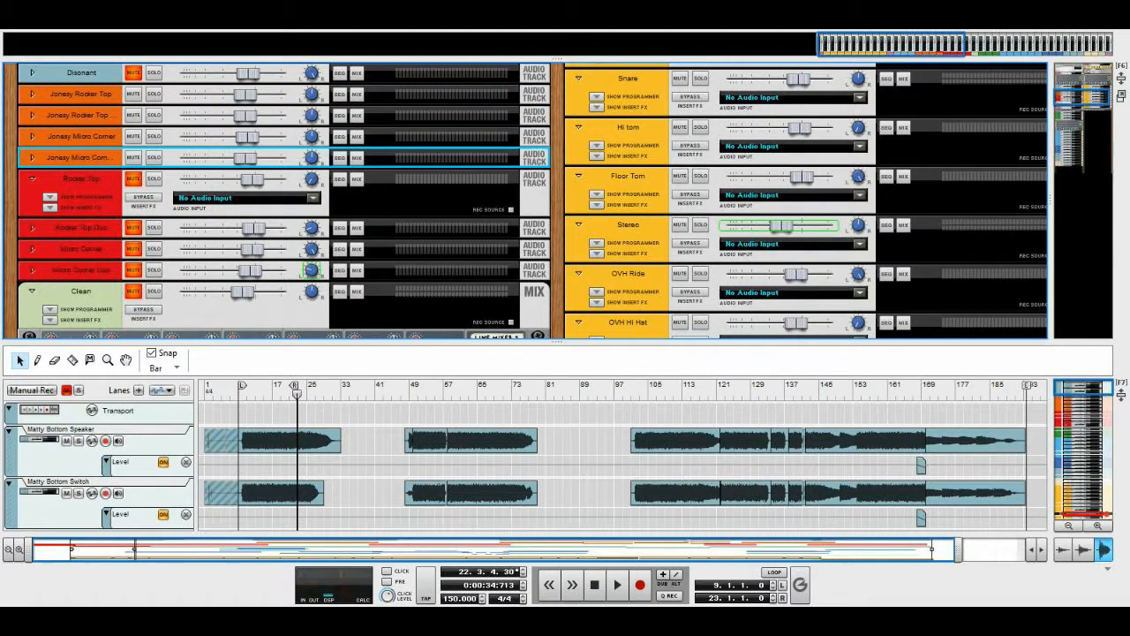
Show the sequencer alone and play the Matty Bottom guitar clips from bar 58, stopping at bar 73
key(F6)
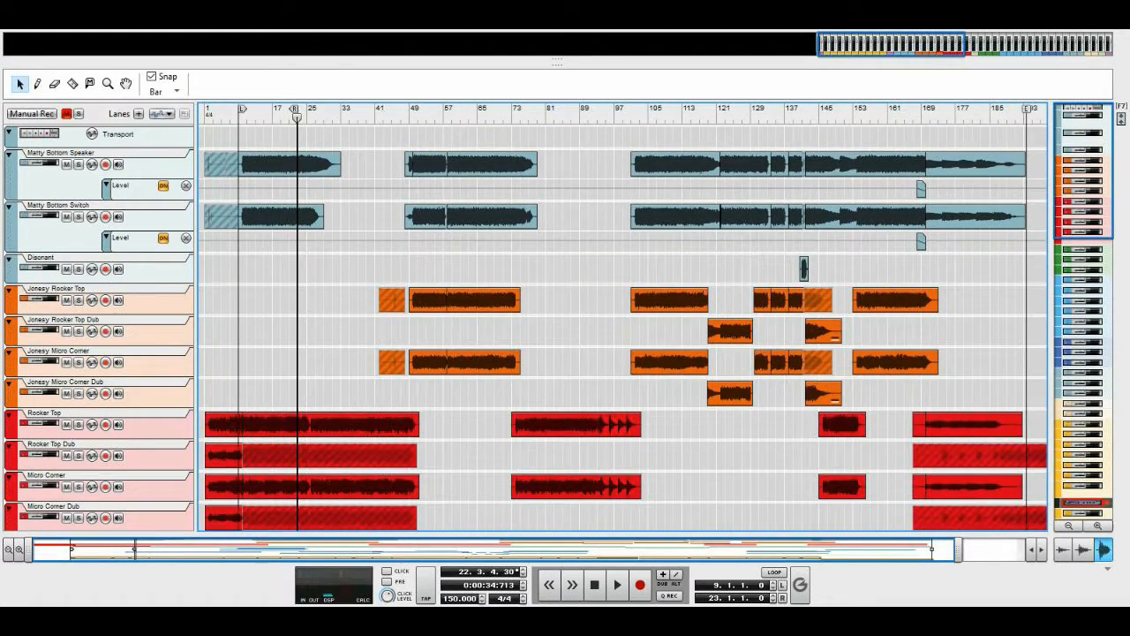
click(409, 118)
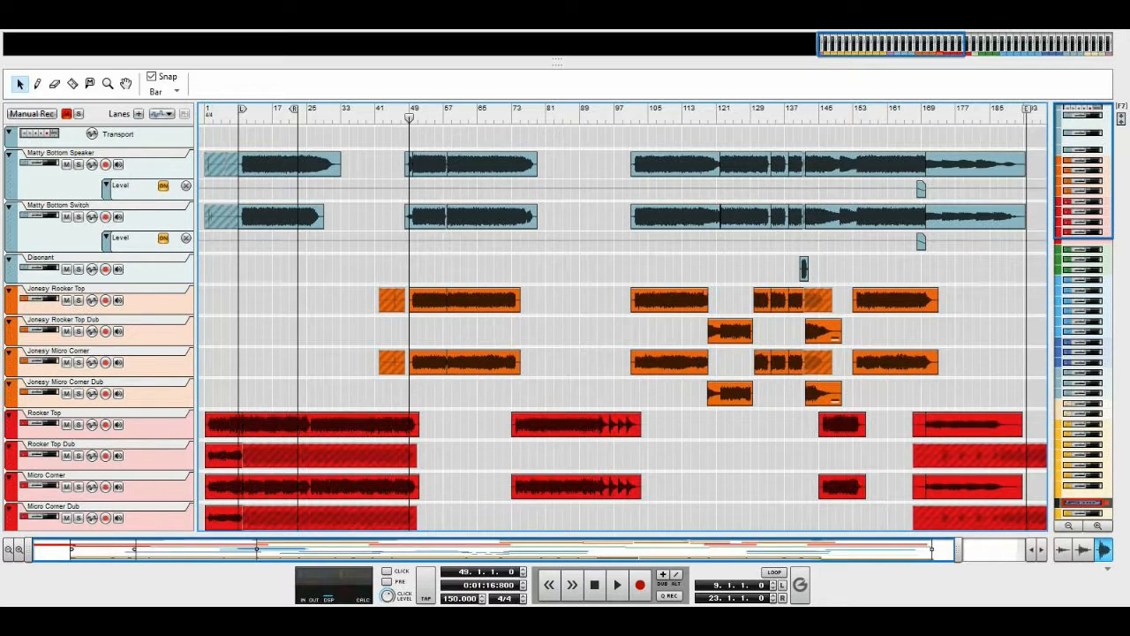
click(447, 117)
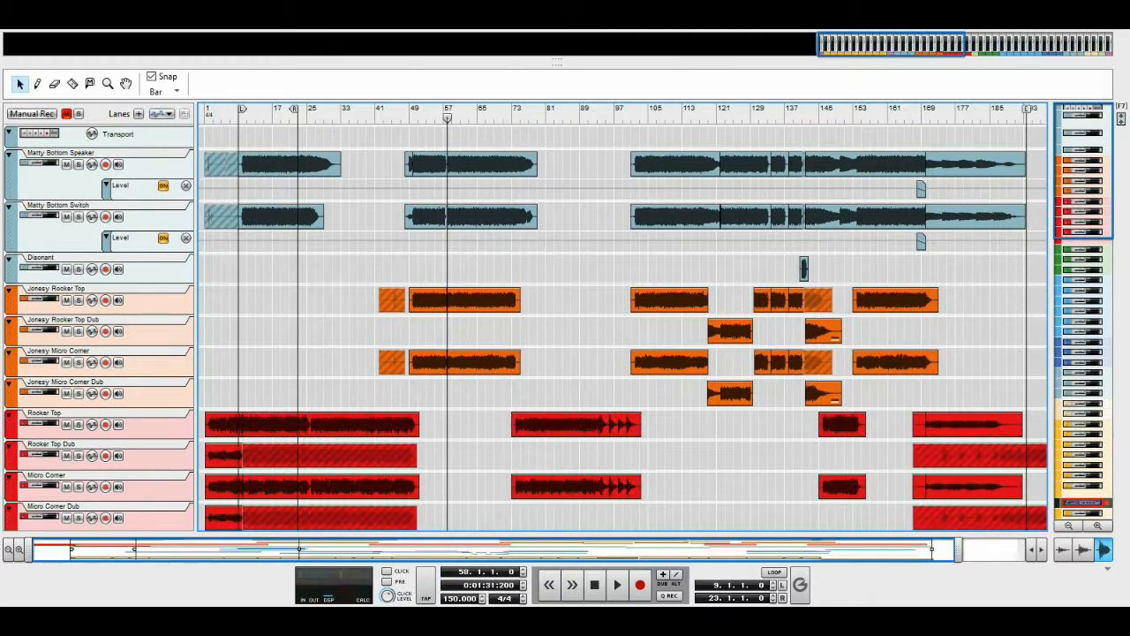
click(618, 584)
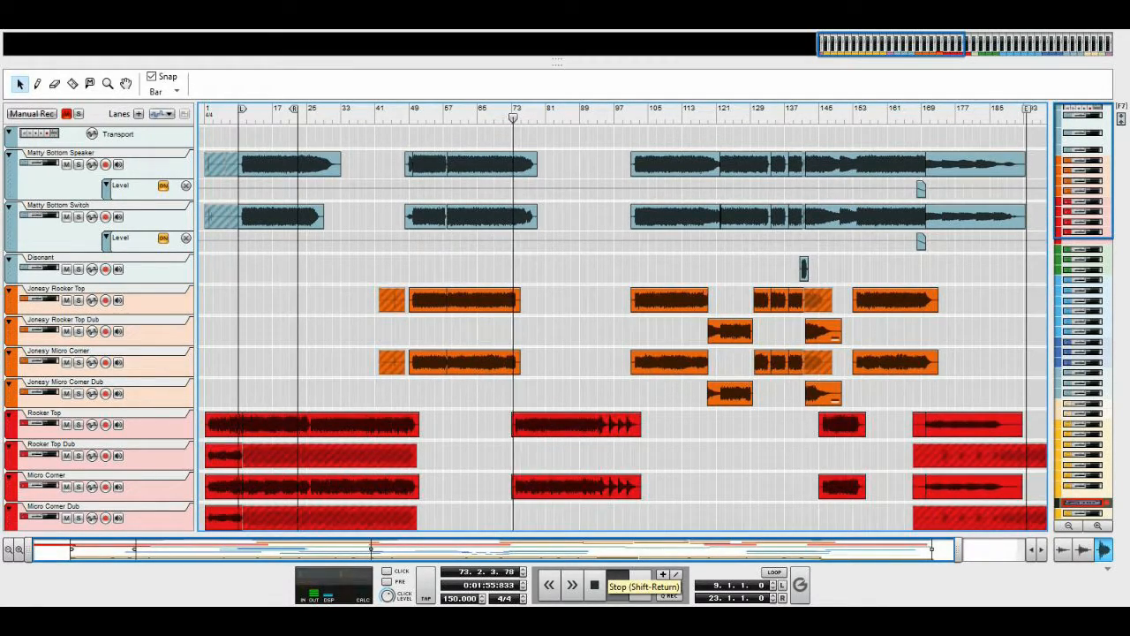
click(595, 584)
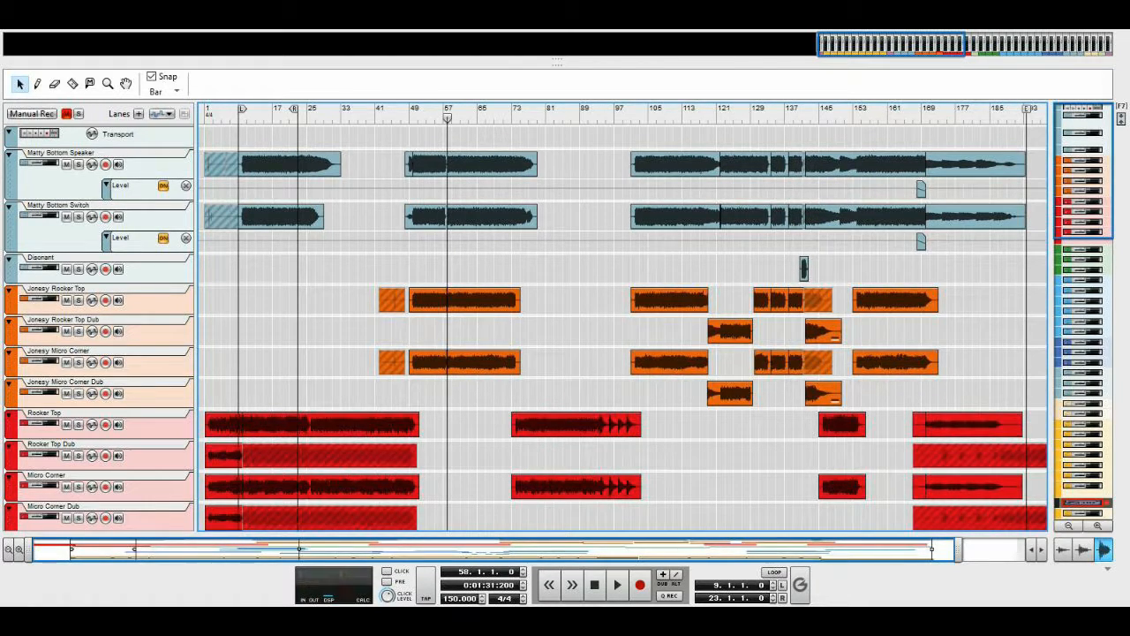
Return to the rack, unmute the four Jonesy tracks and unfold the Jonesy Rooker Top track with its insert effects
key(F6)
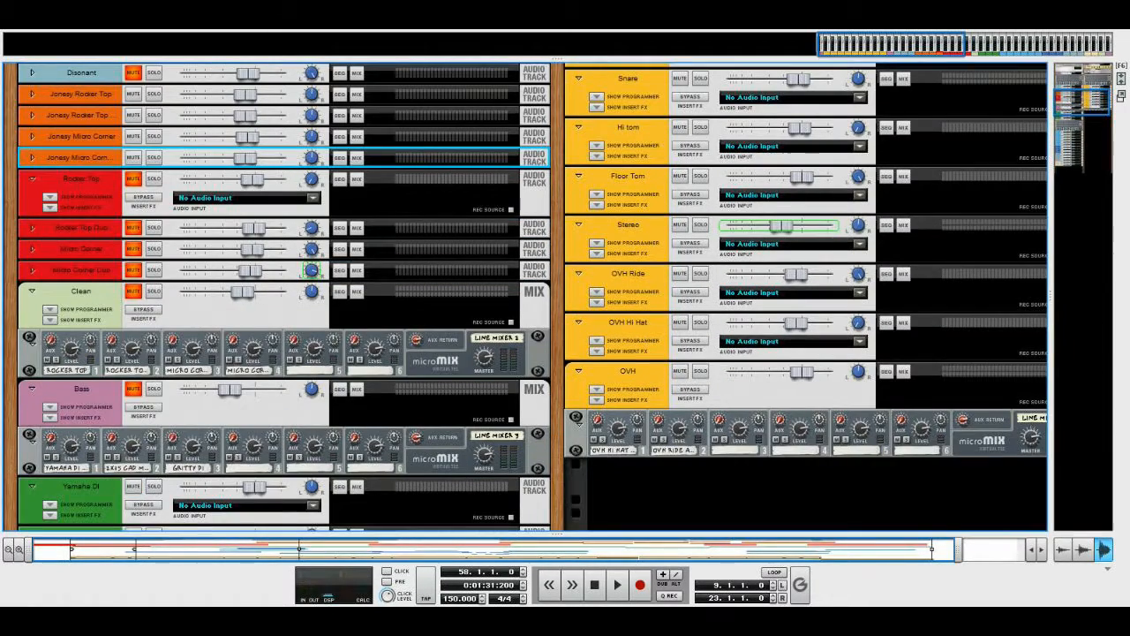
scroll(526, 297, up, 2)
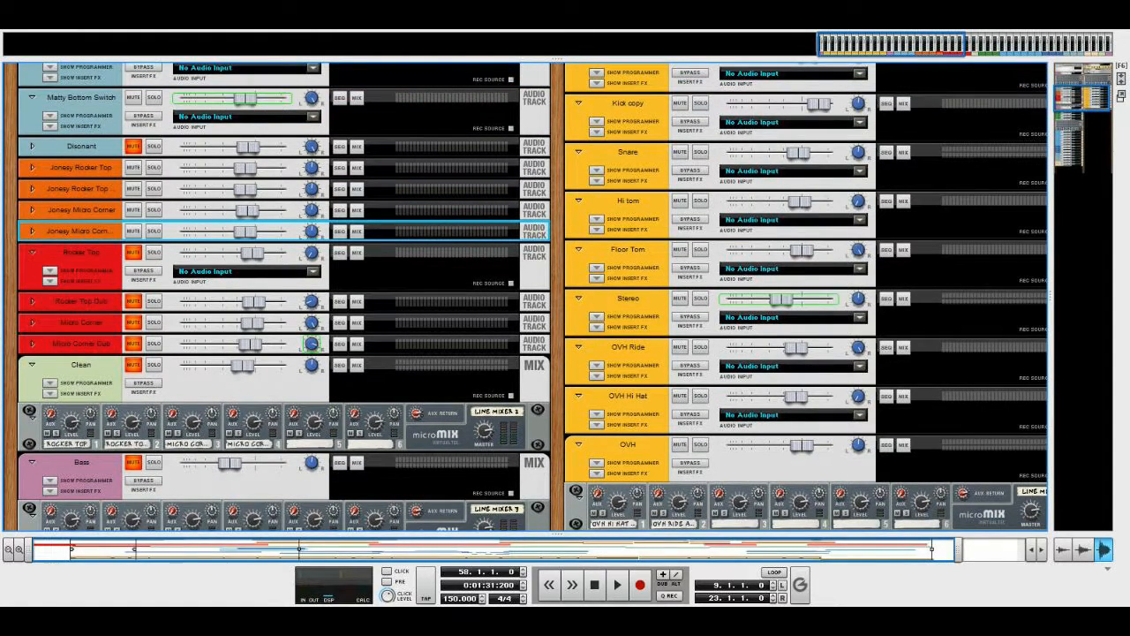
click(53, 168)
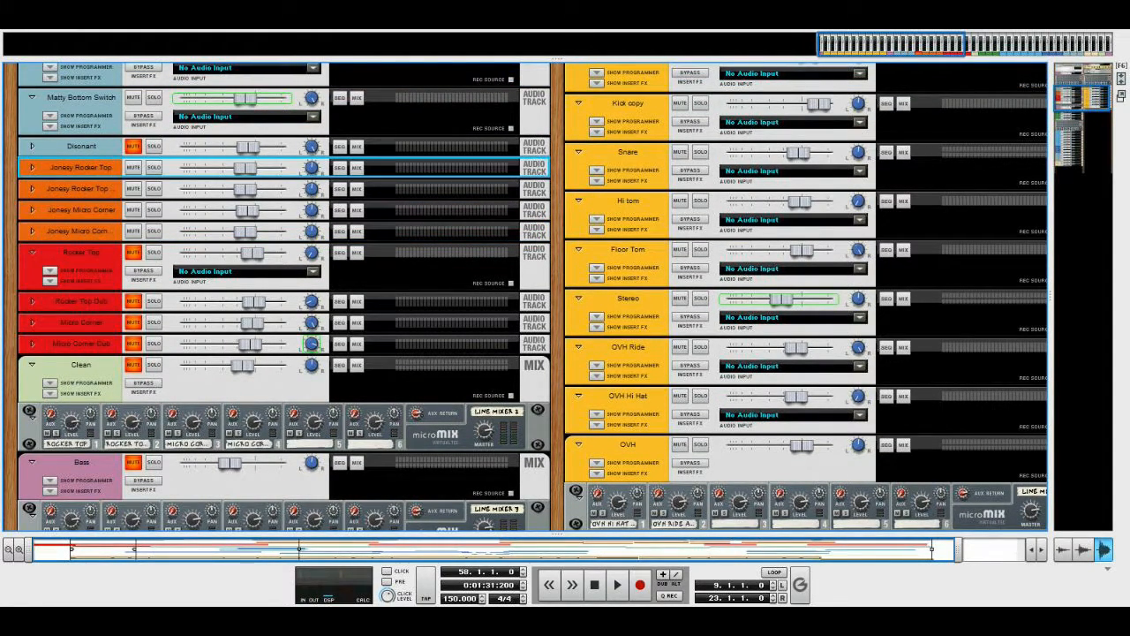
click(33, 167)
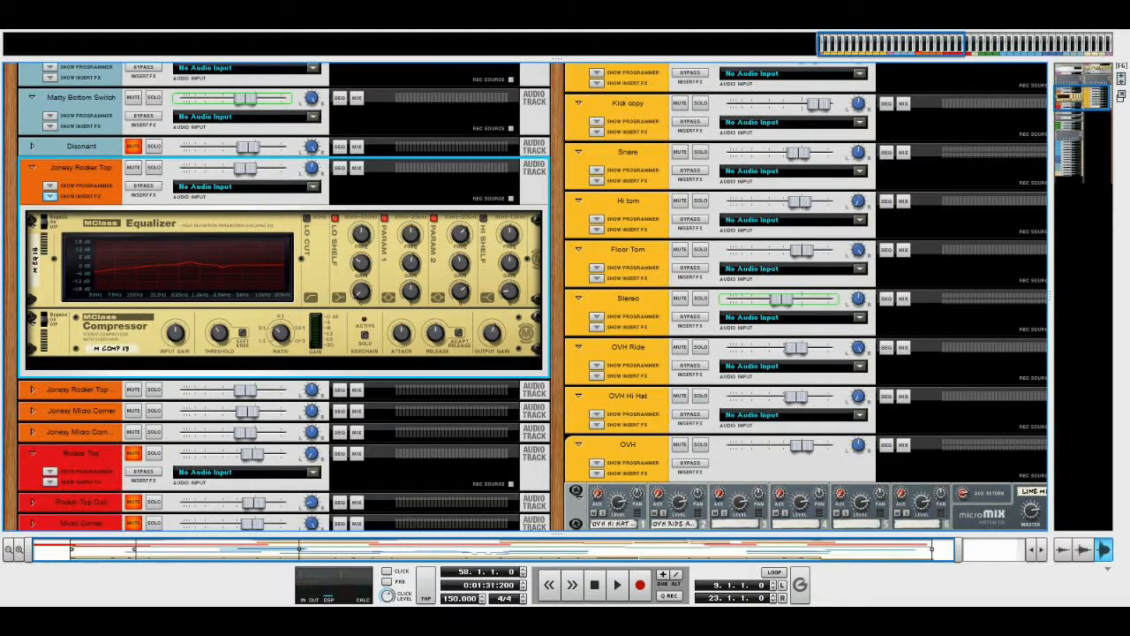
Unfold the Jonesy Rooker Top Dub track and examine the equalizers and compressors of both Jonesy Rooker Top tracks
click(32, 389)
click(50, 419)
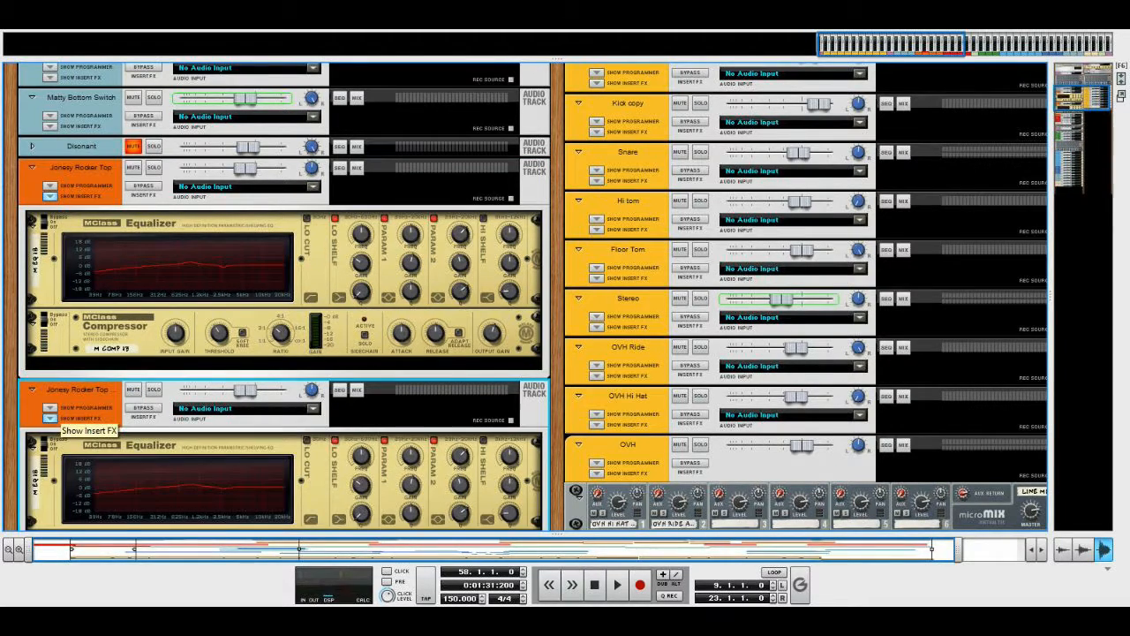
scroll(139, 394, down, 3)
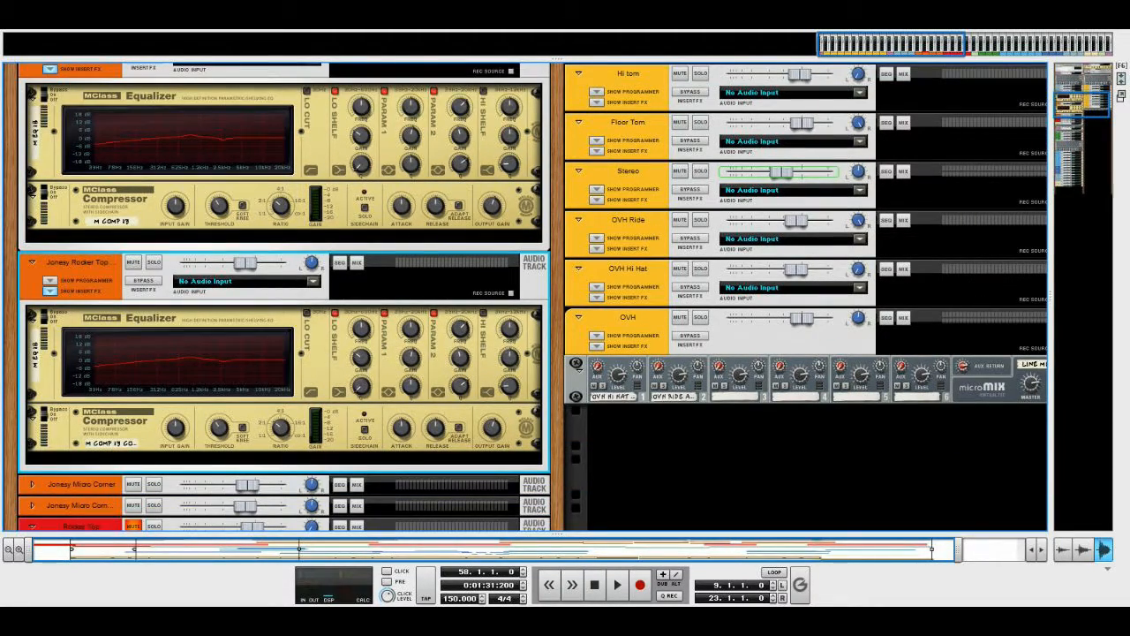
scroll(529, 296, up, 4)
scroll(529, 297, up, 2)
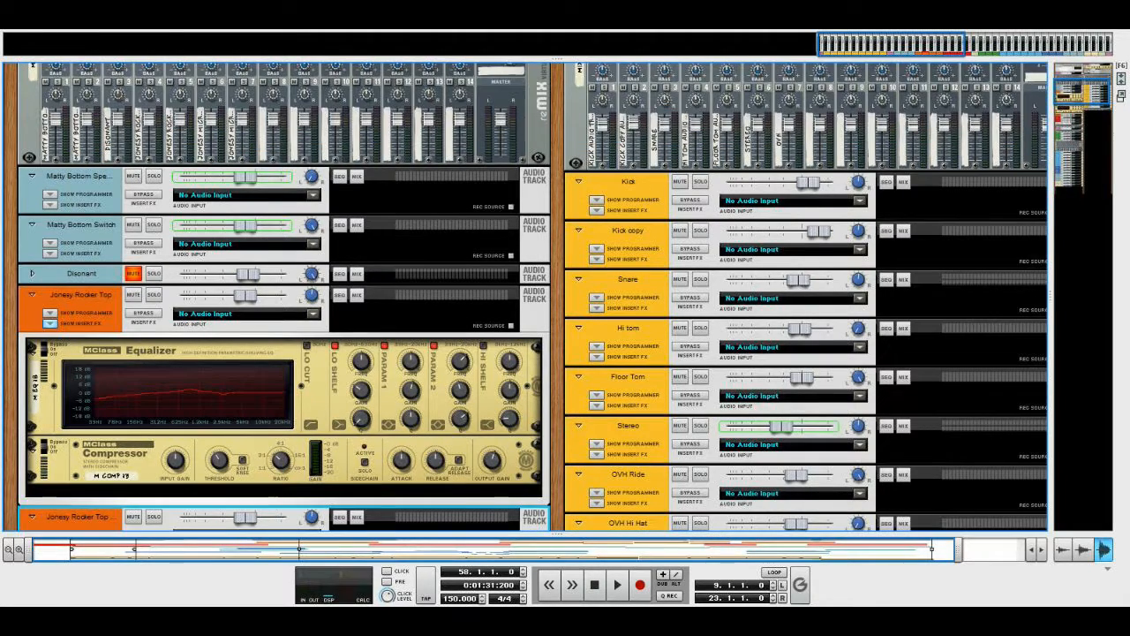
scroll(529, 297, down, 2)
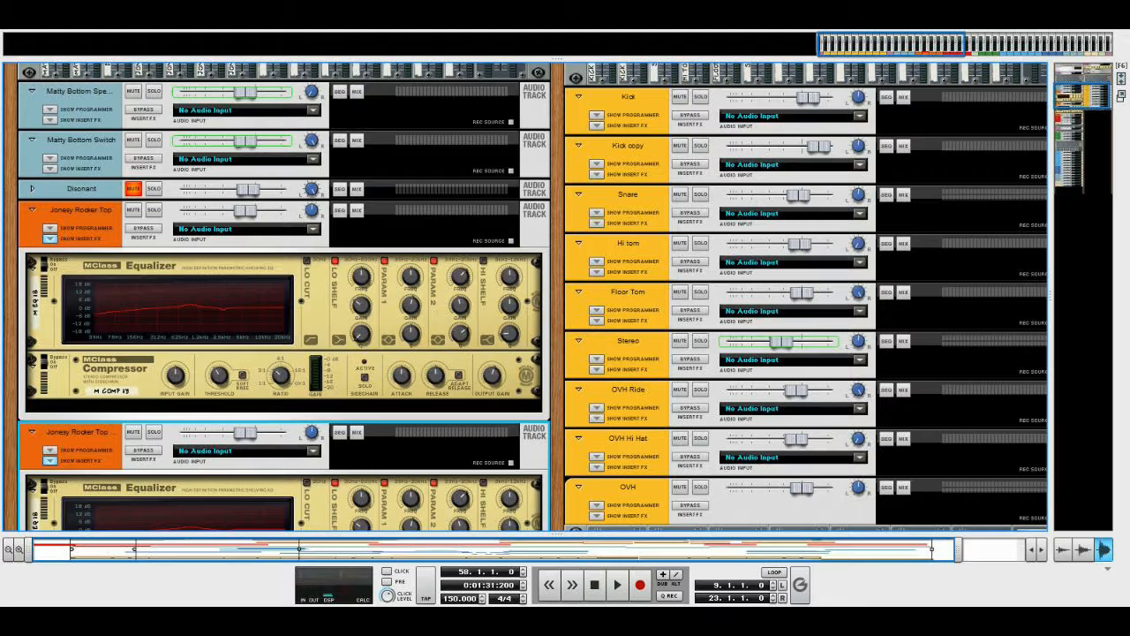
scroll(526, 296, up, 1)
scroll(525, 297, down, 1)
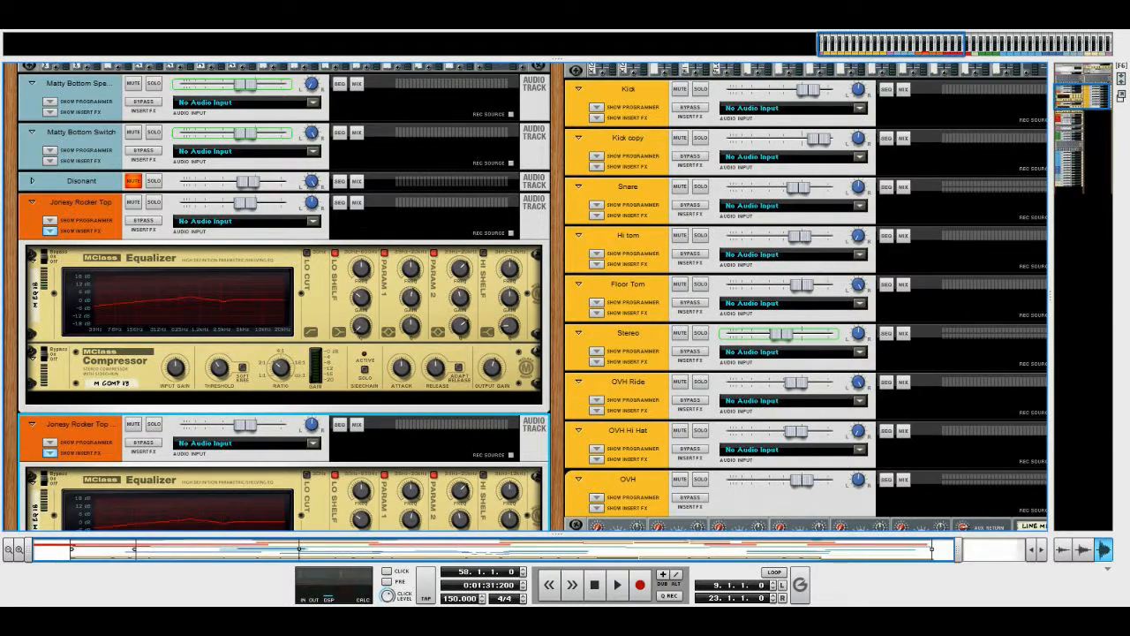
scroll(526, 296, down, 2)
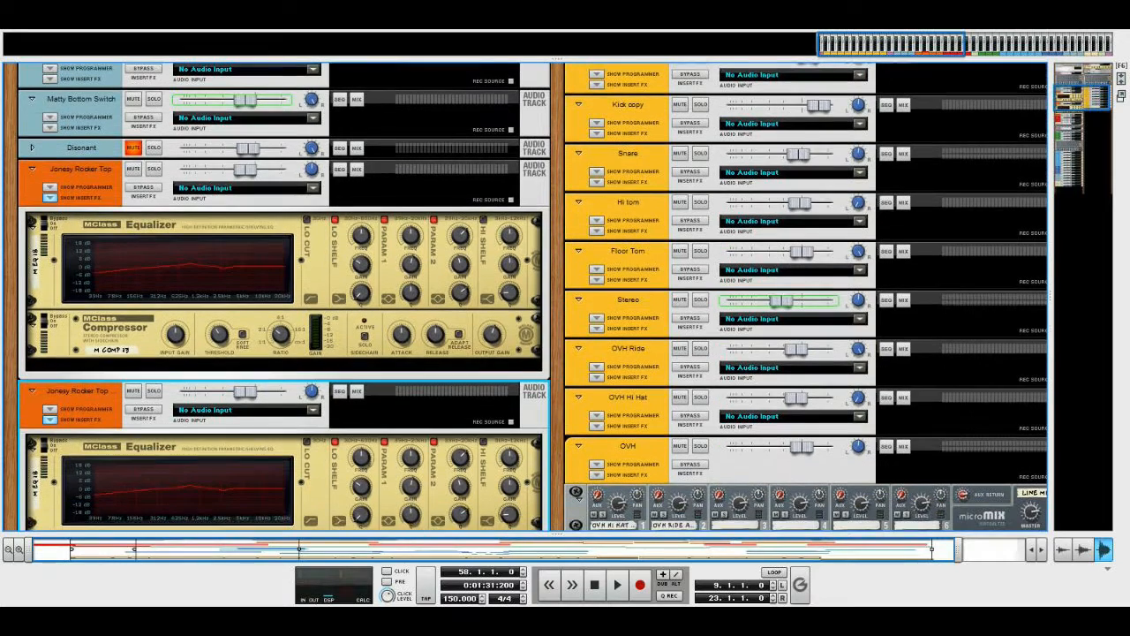
Hide the insert effects of the Jonesy Rooker Top and Jonesy Rooker Top Dub tracks
click(49, 196)
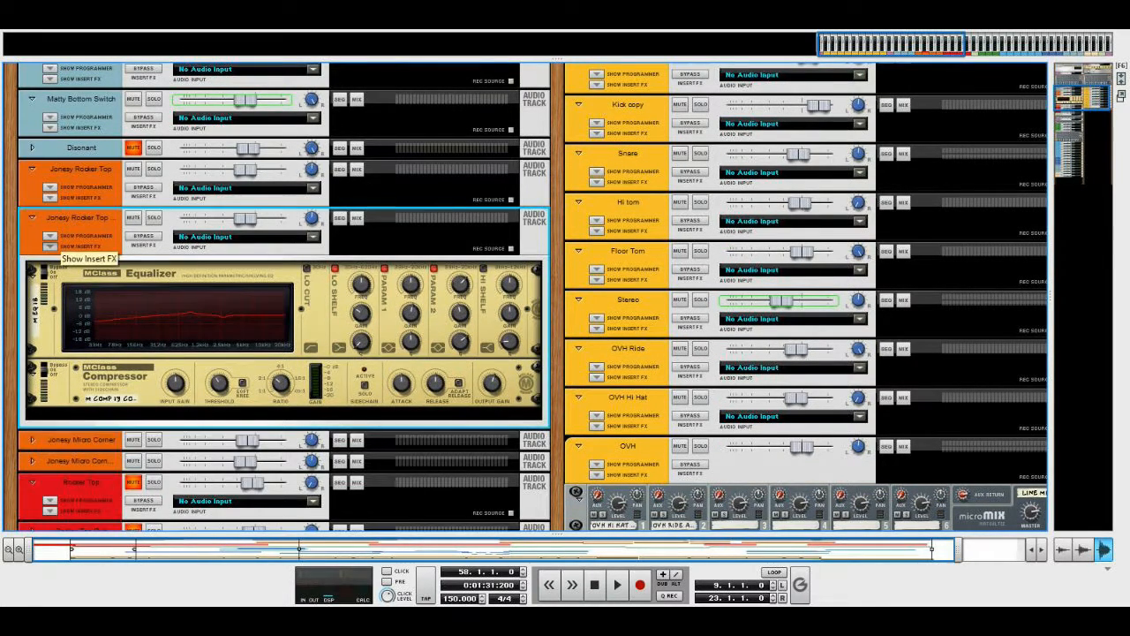
click(50, 246)
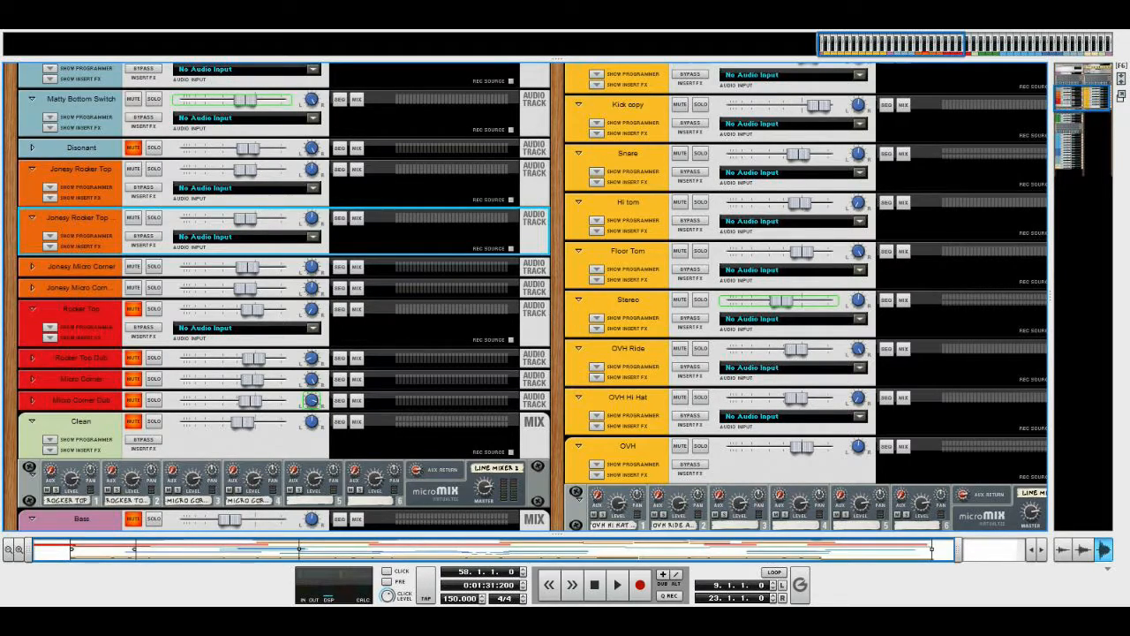
click(50, 197)
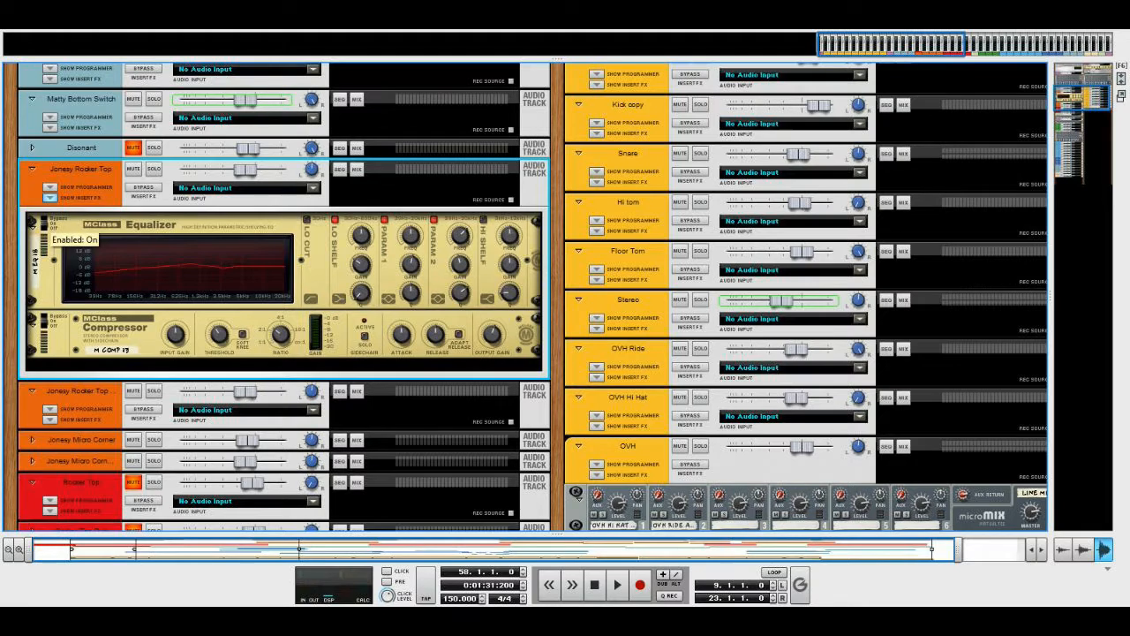
click(49, 197)
Show the sequencer and play the Matty Bottom and Jonesy guitars together from bar 58, stopping at bar 70
scroll(530, 296, down, 4)
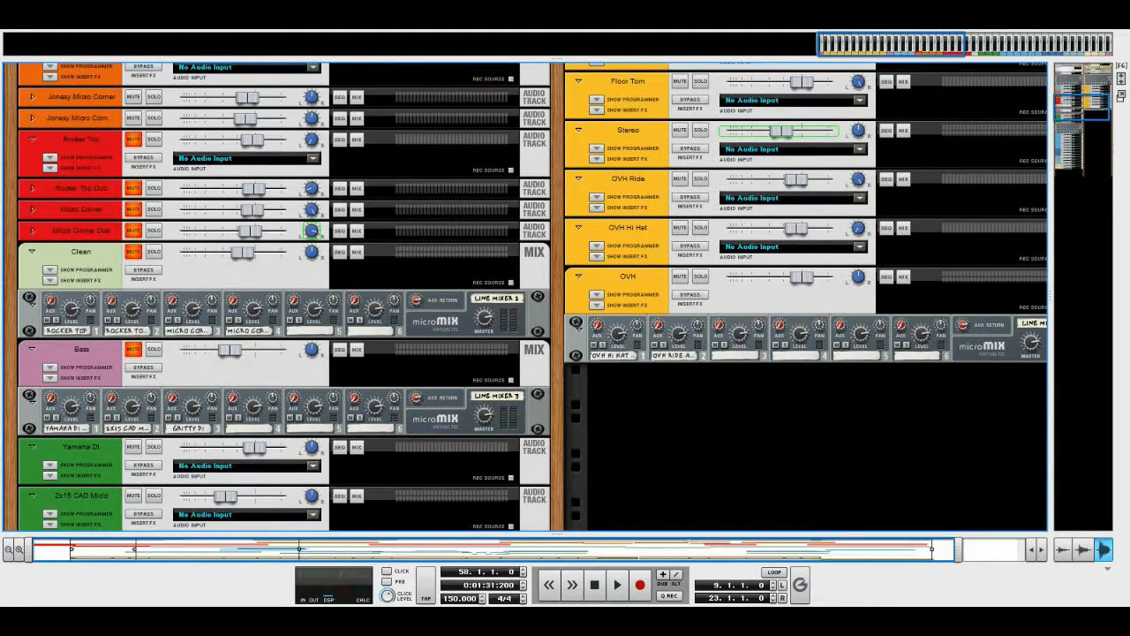
scroll(530, 296, up, 7)
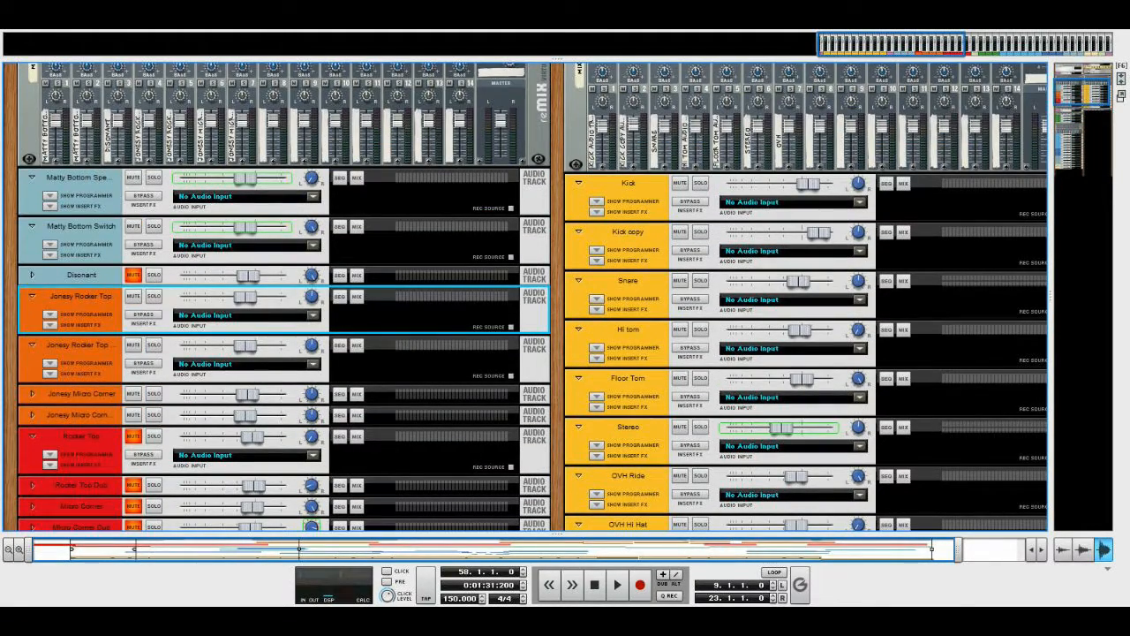
scroll(530, 296, up, 8)
scroll(530, 296, down, 8)
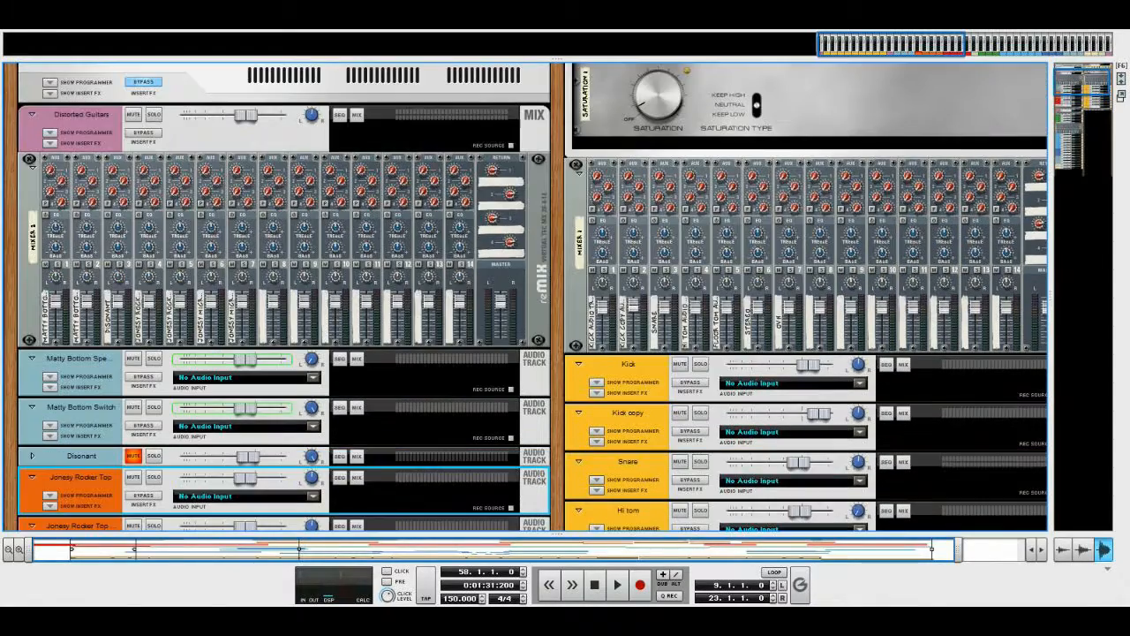
scroll(529, 296, up, 5)
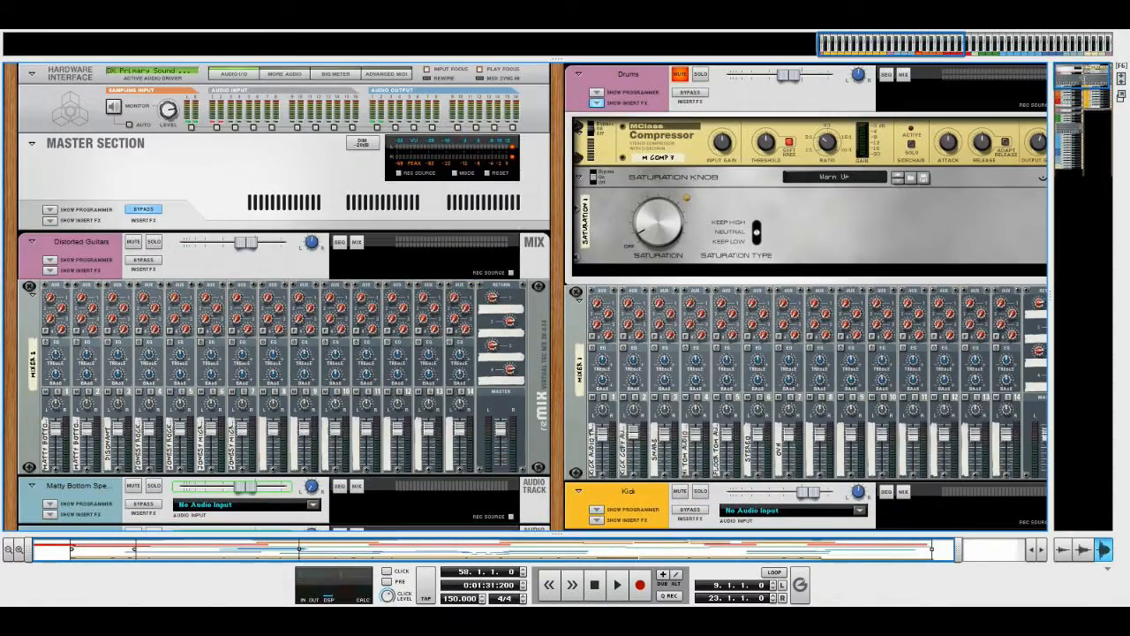
scroll(530, 296, down, 8)
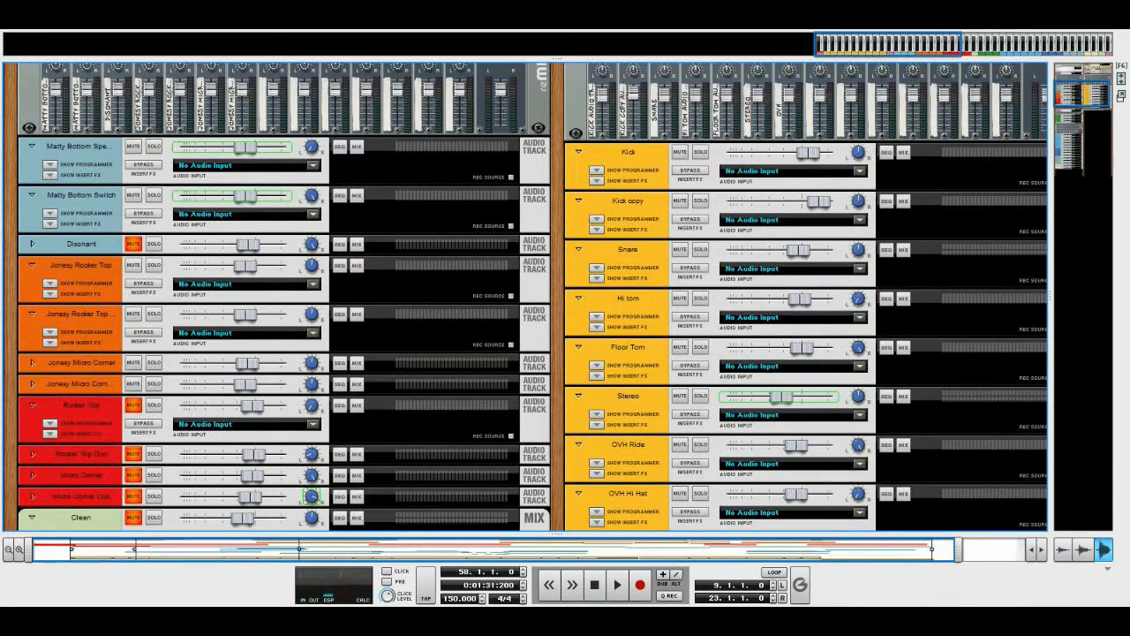
key(F7)
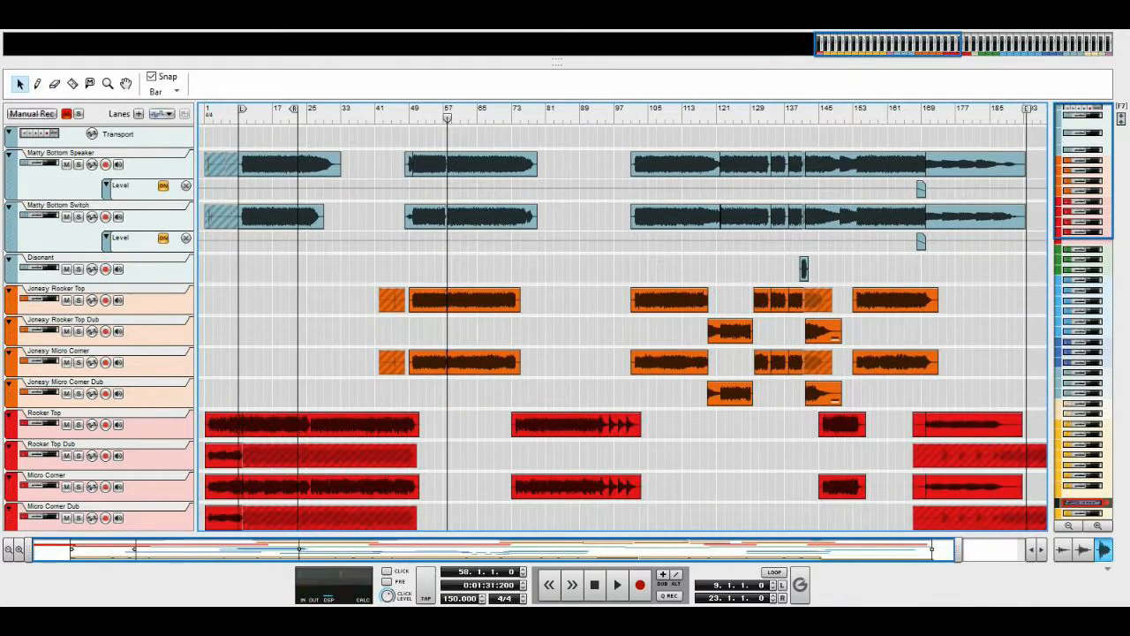
click(617, 585)
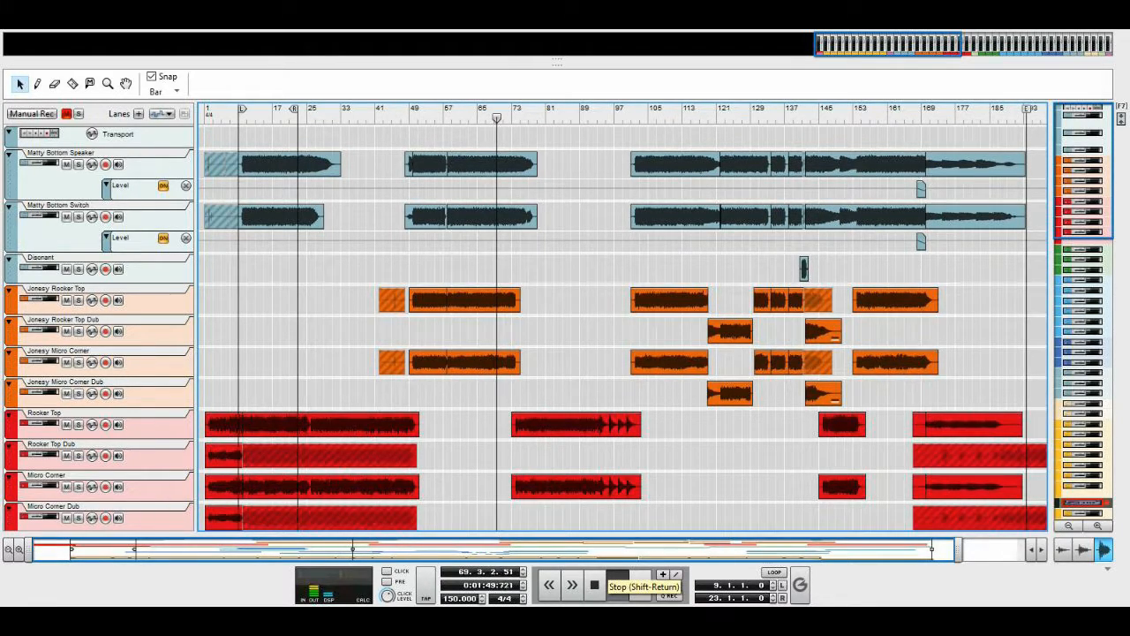
click(594, 584)
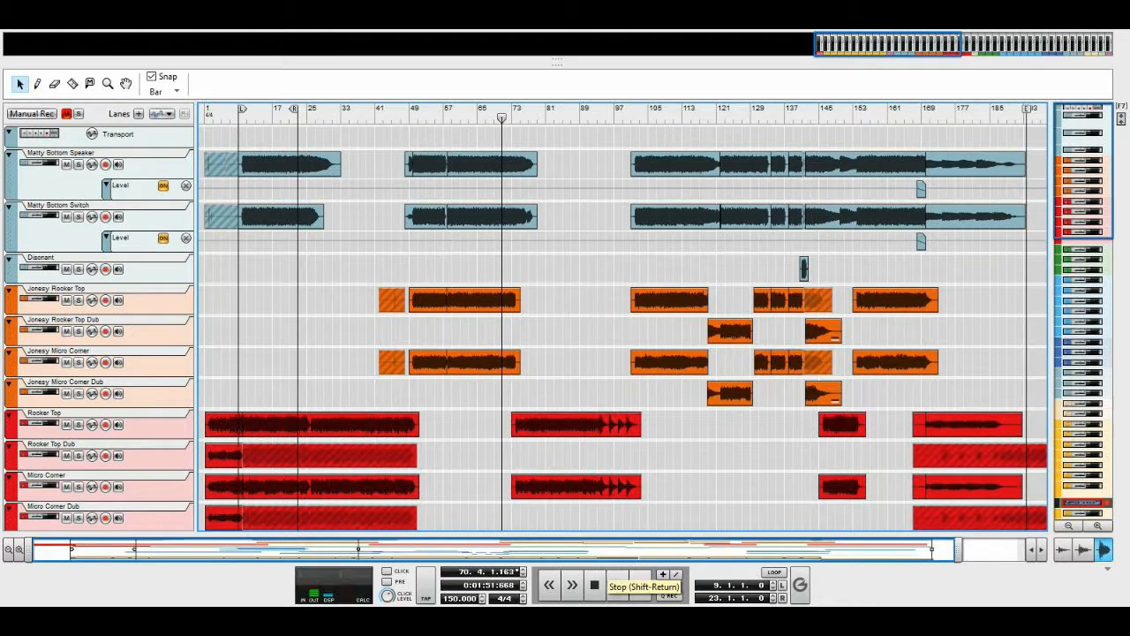
Return to the rack, unmute the Bass mix channel and show its insert effects
key(F5)
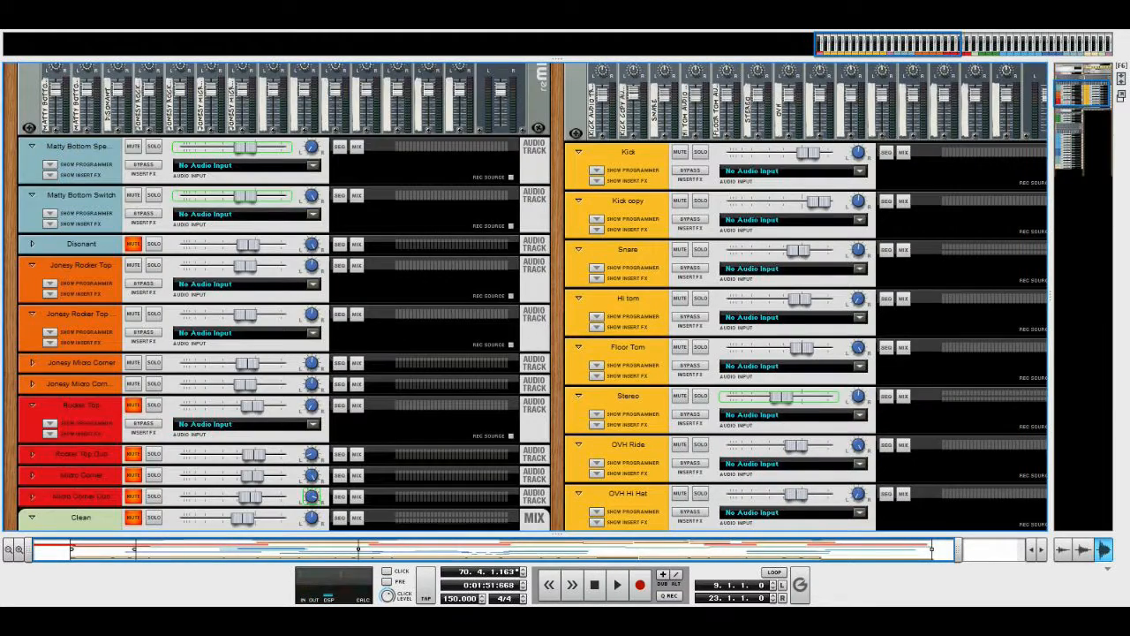
scroll(525, 296, down, 3)
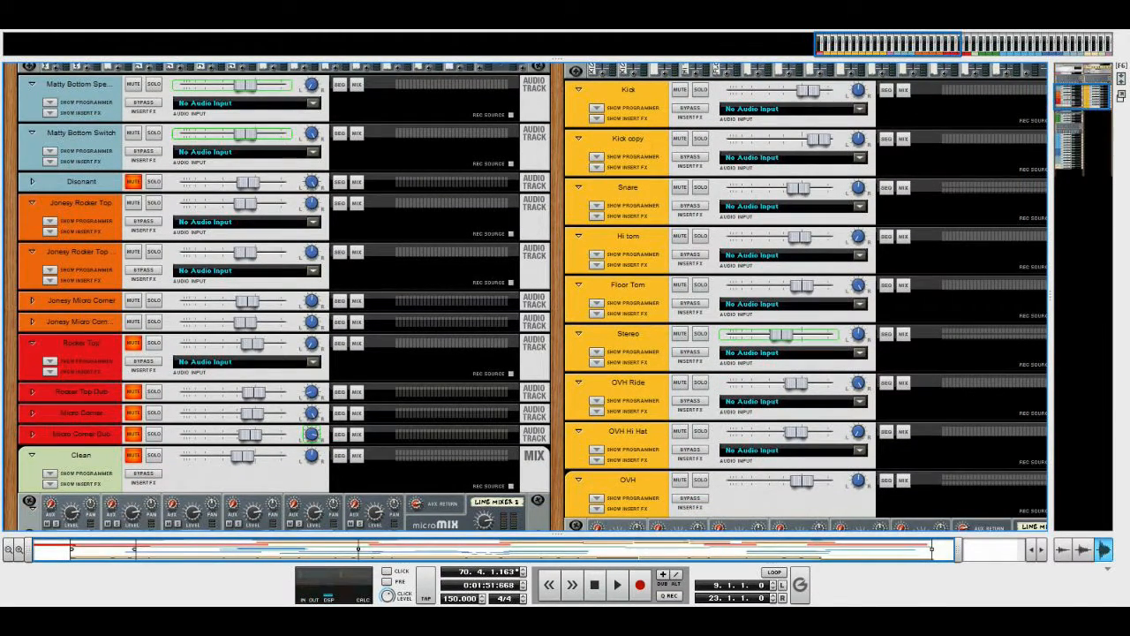
scroll(527, 297, down, 10)
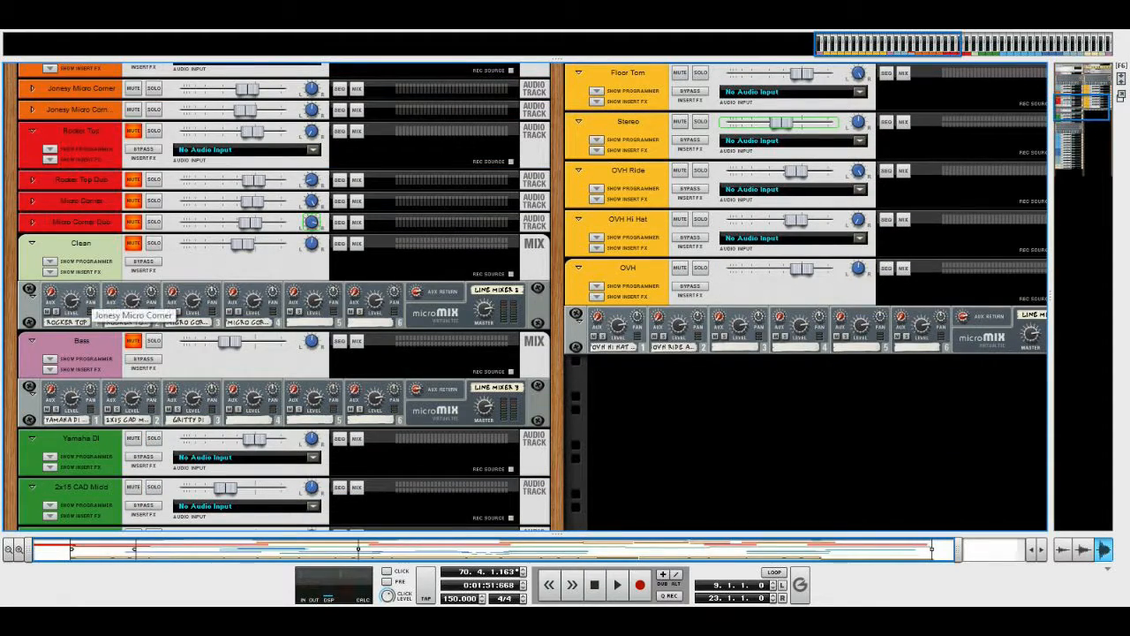
scroll(526, 297, down, 5)
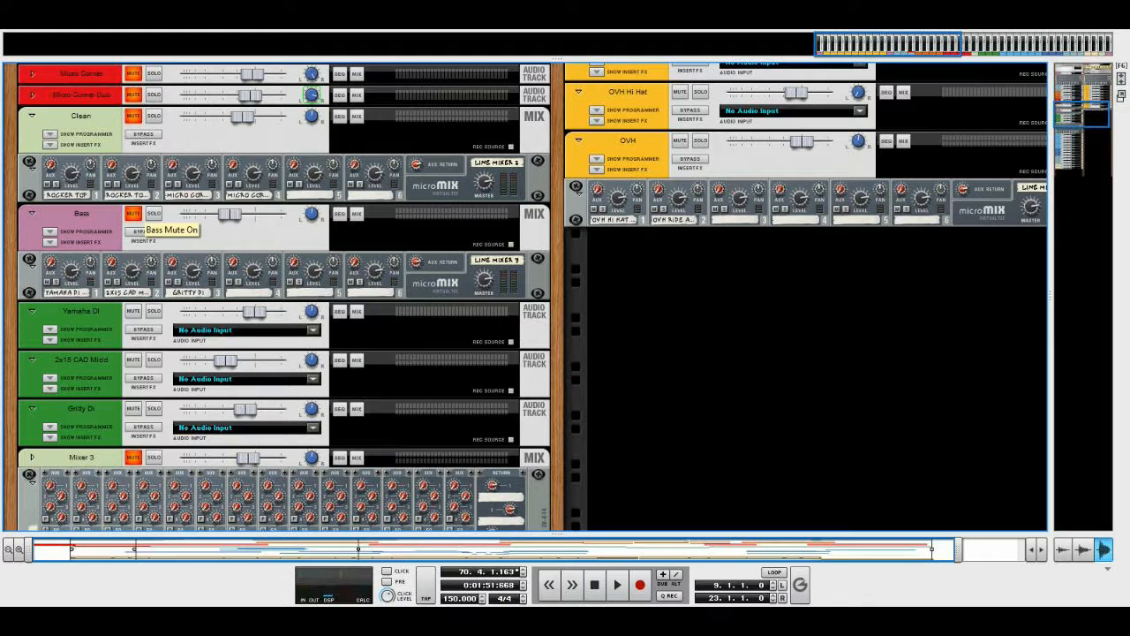
click(133, 213)
click(50, 241)
Examine the two MClass Equalizers on the Bass mix channel and hide its insert effects
scroll(50, 241, down, 3)
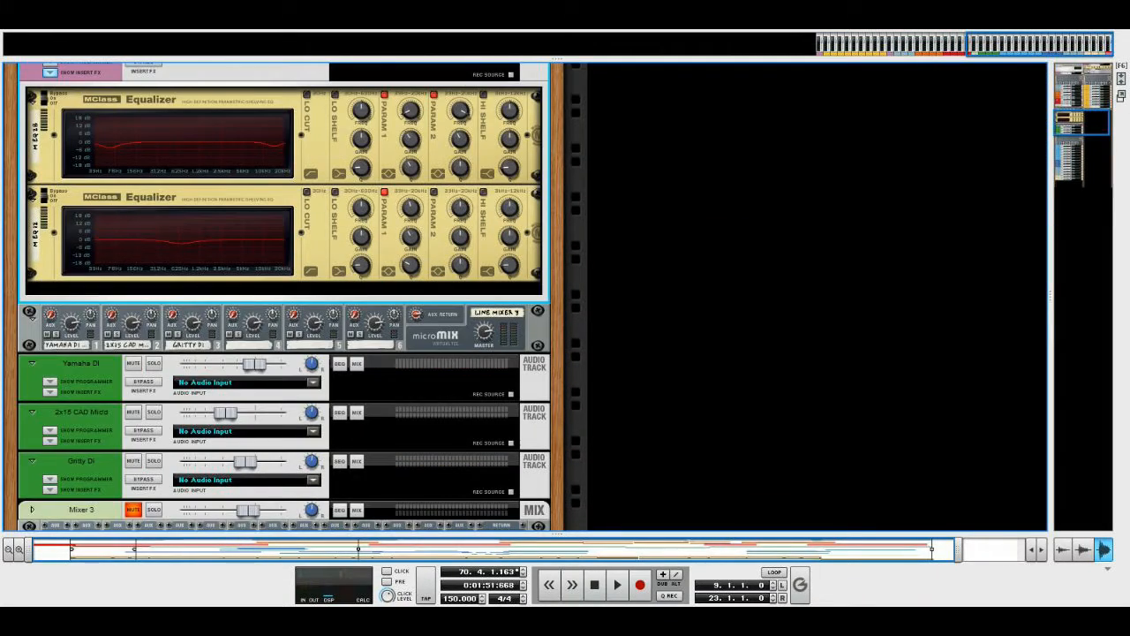
scroll(284, 295, up, 1)
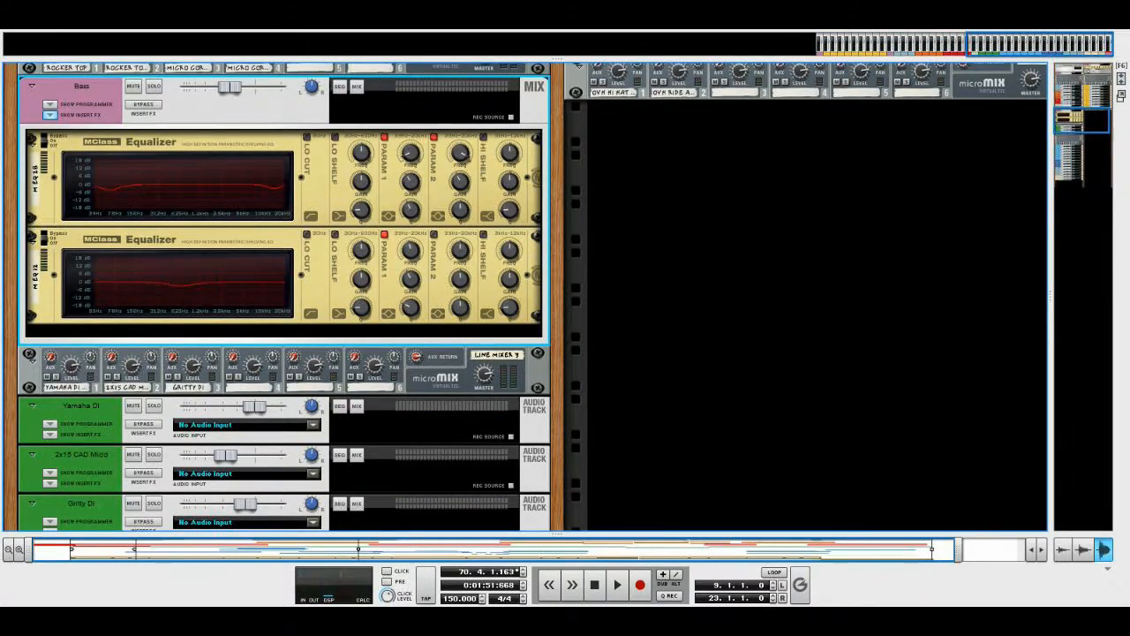
scroll(284, 296, up, 2)
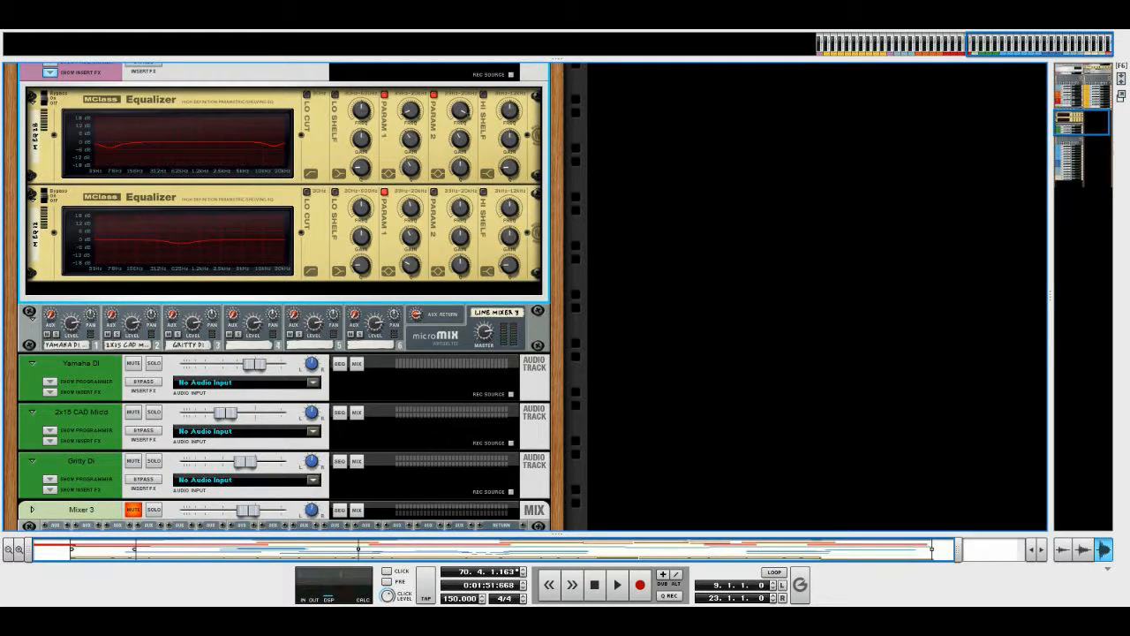
scroll(283, 296, down, 1)
scroll(283, 296, up, 4)
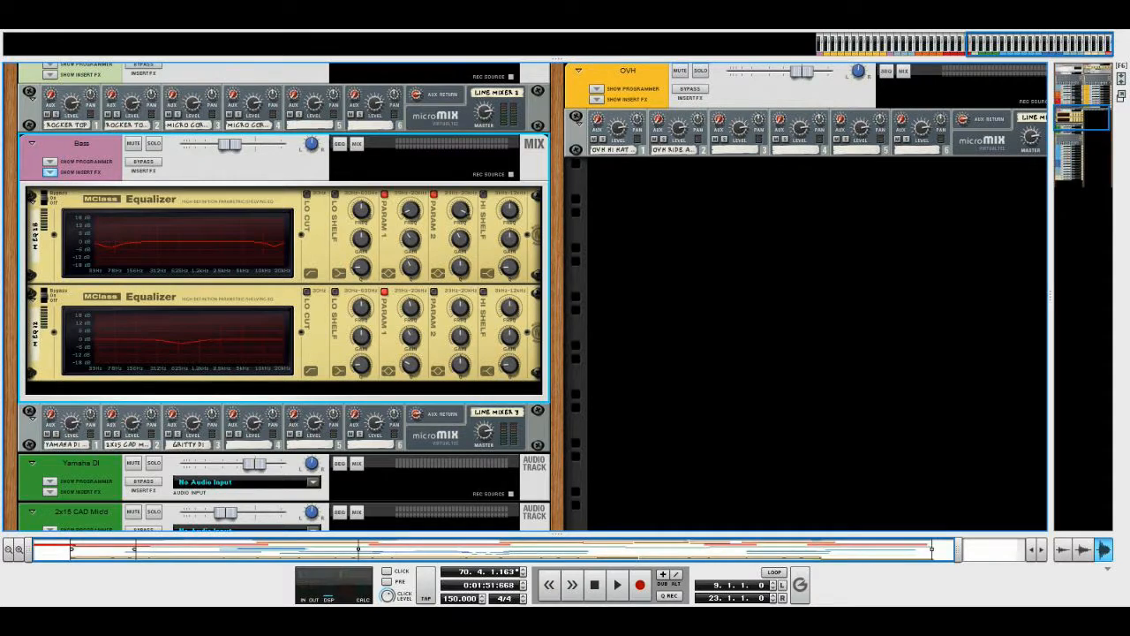
click(50, 173)
Show the Yamaha DI track's insert effects, examine its Line 6 bass amp and equalizer, and hide them again
scroll(50, 172, down, 3)
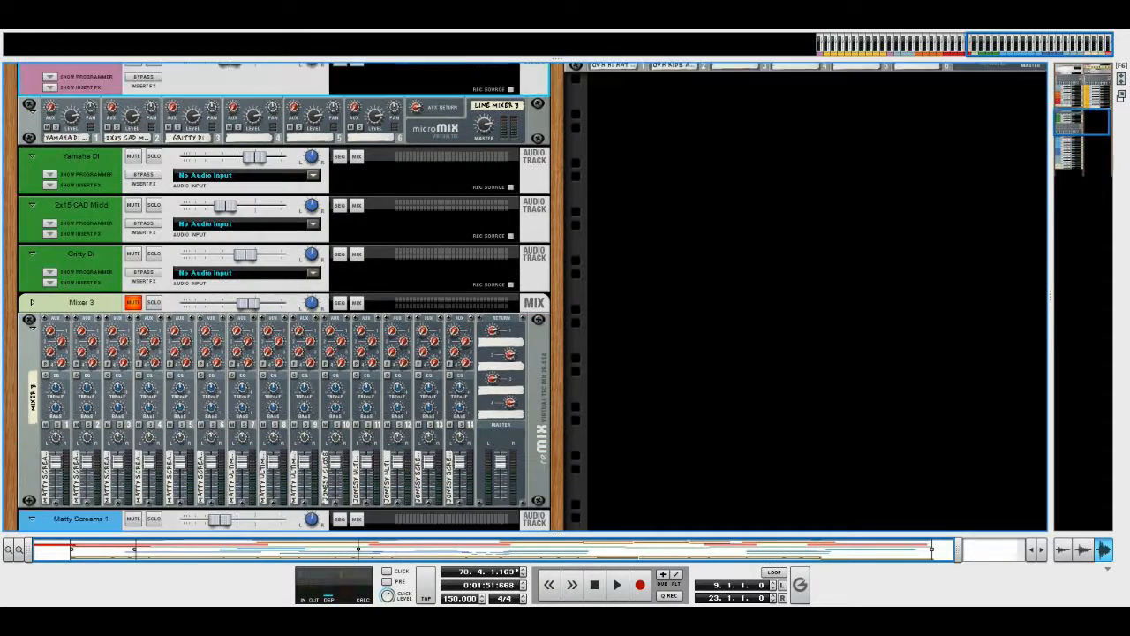
click(50, 142)
click(50, 142)
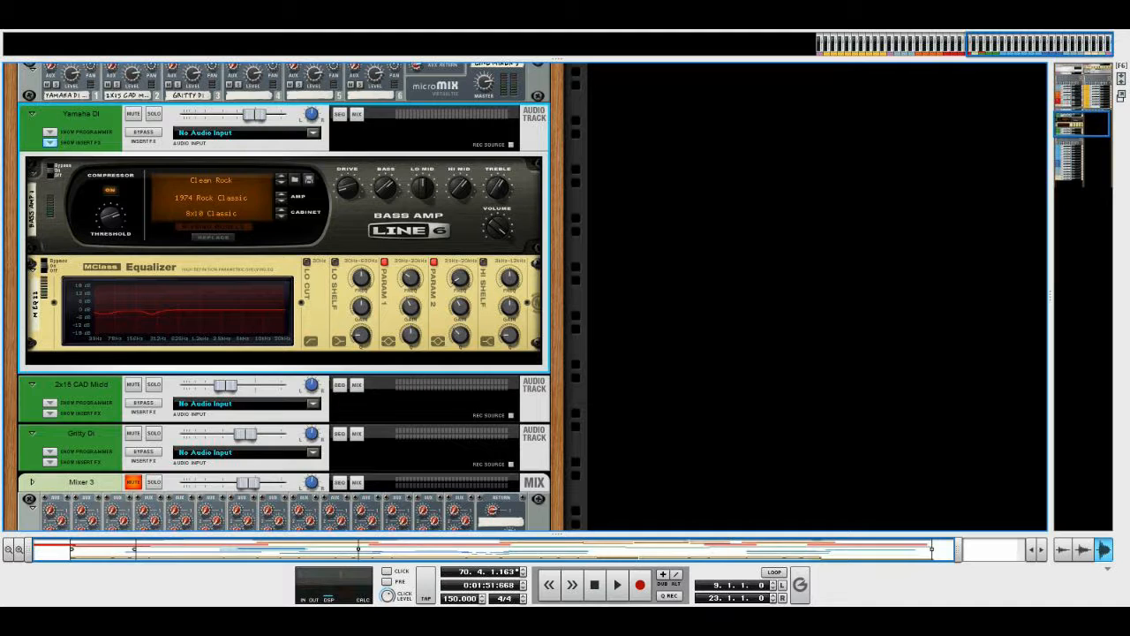
click(49, 141)
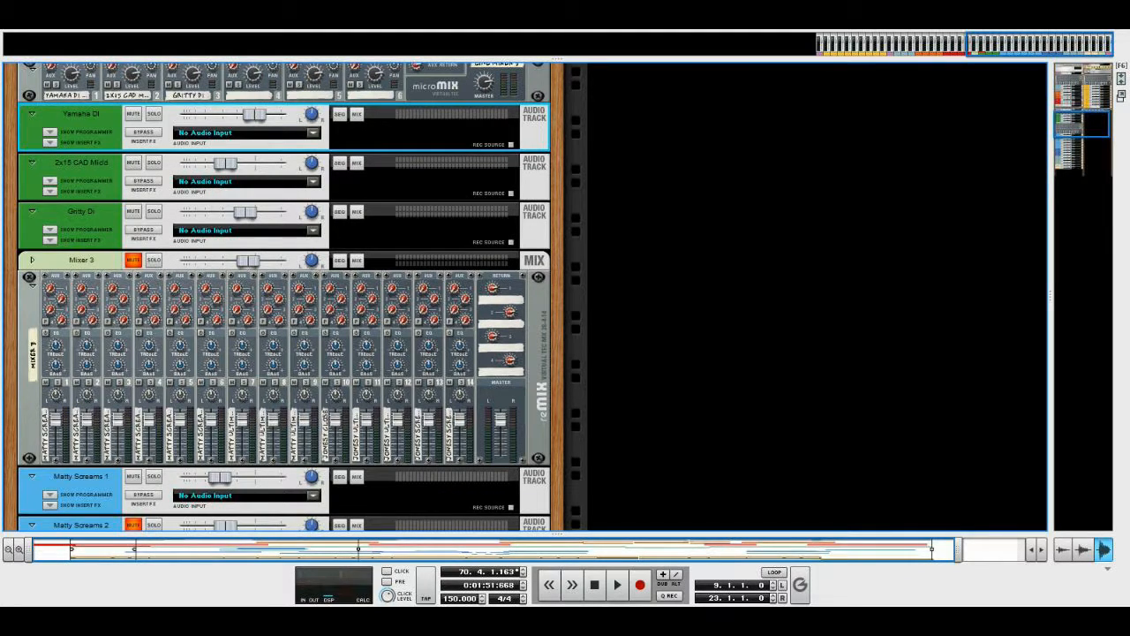
Show the 2x15 CAD Mic'd track's insert effects and examine its equalizers, stereo imager, compressors, line mixers and Spider Audio splitter
click(50, 191)
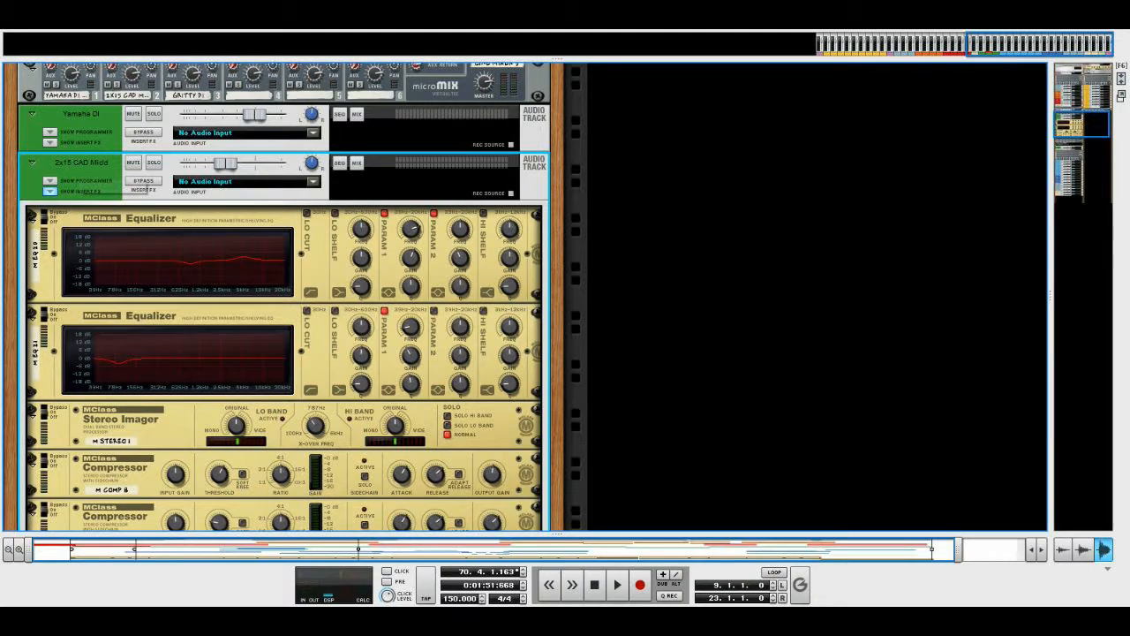
scroll(283, 296, down, 3)
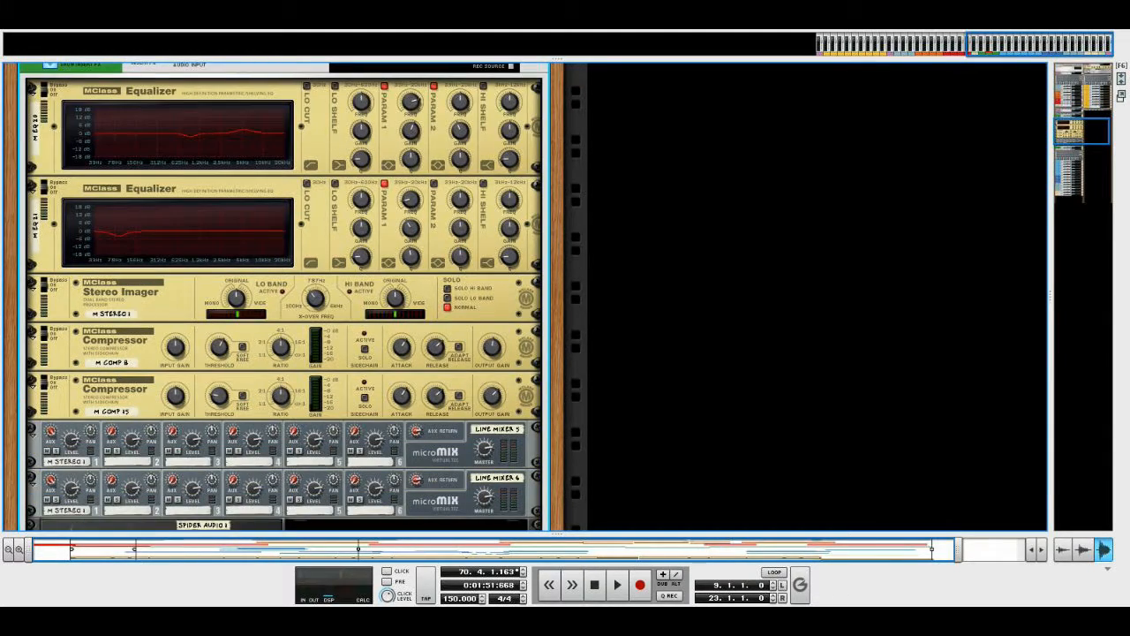
scroll(283, 296, up, 3)
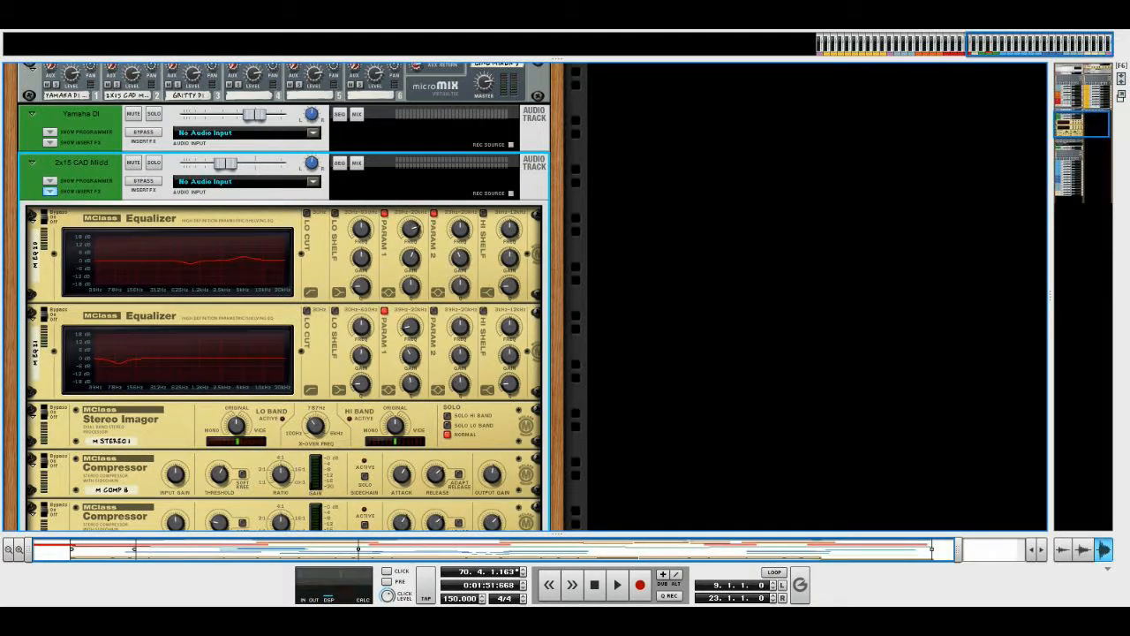
scroll(282, 296, down, 1)
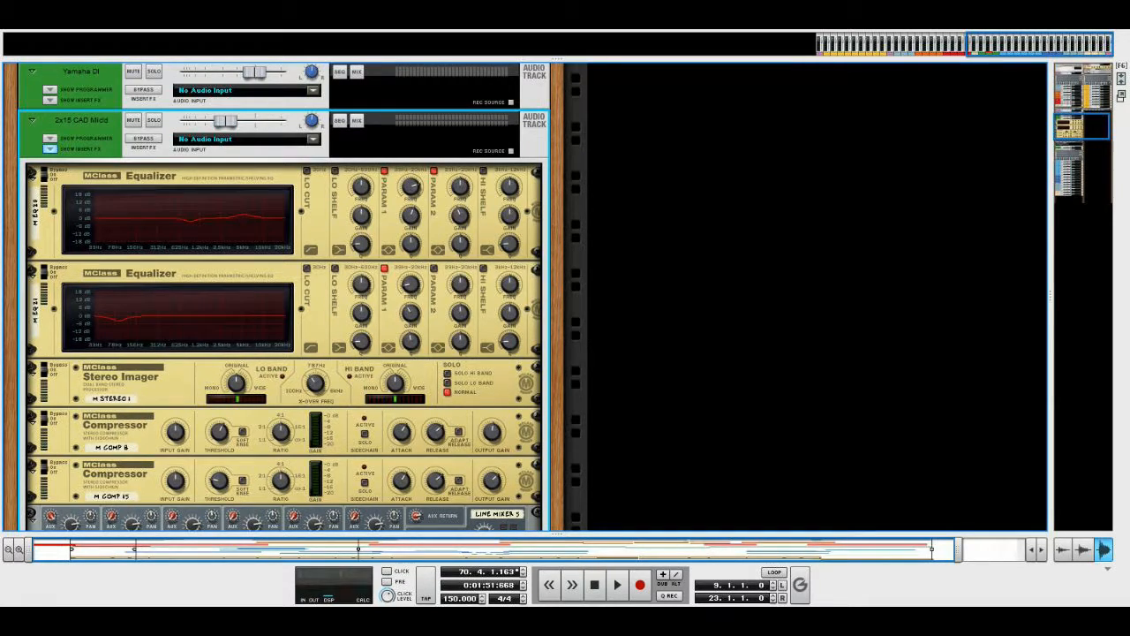
scroll(285, 297, down, 2)
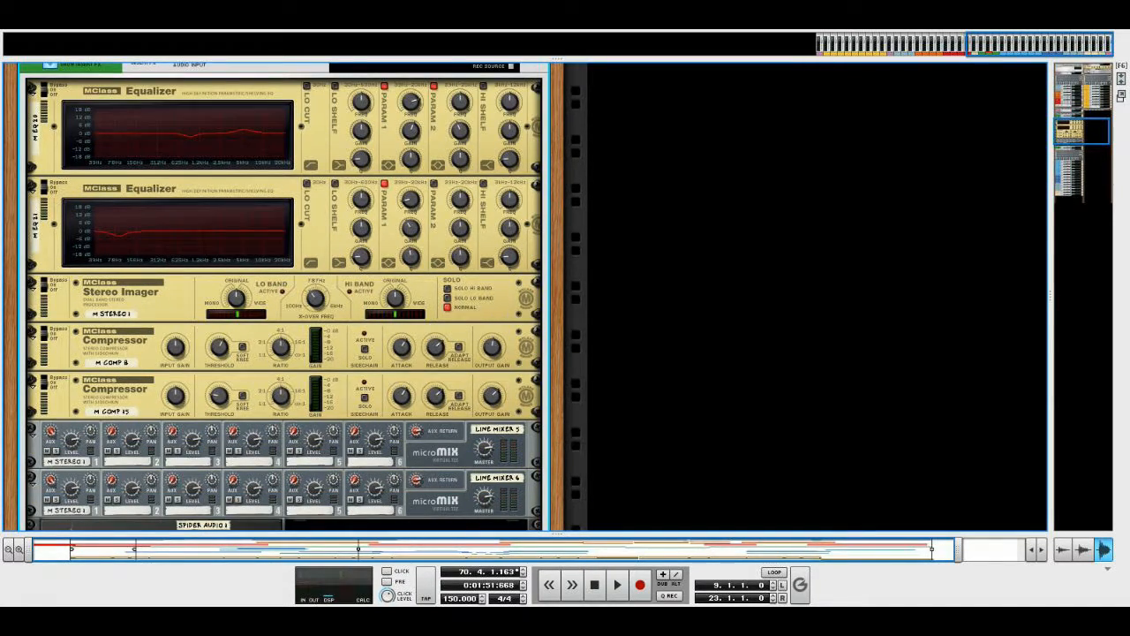
scroll(284, 297, down, 2)
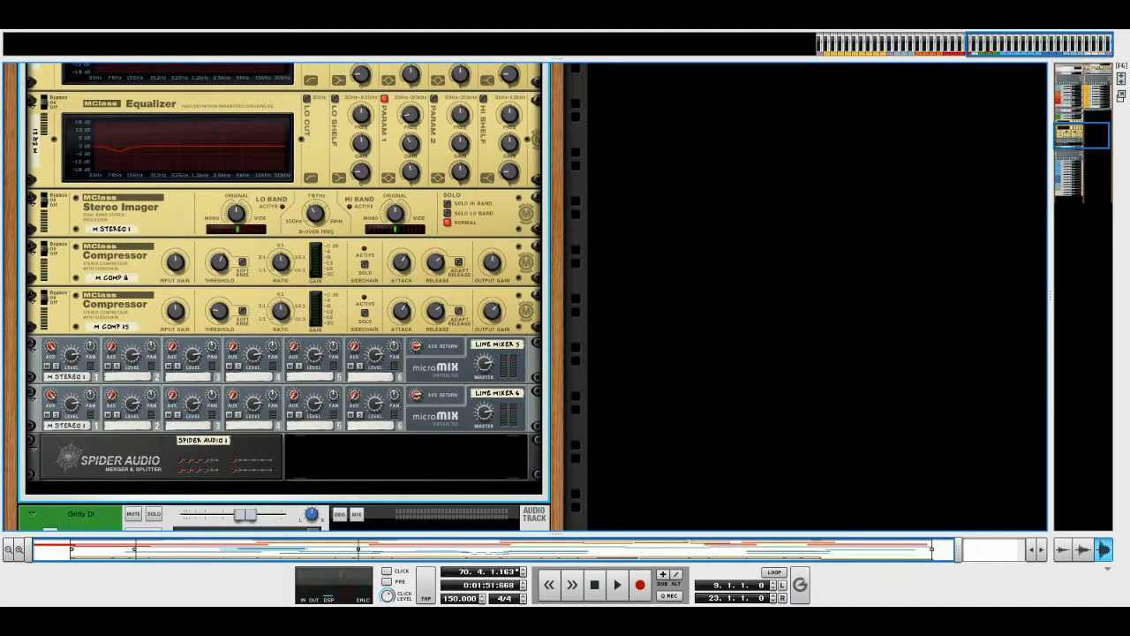
Inspect the cable routing behind the 2x15 CAD Mic'd effects, return to the rack's front and hide the insert effects
key(Tab)
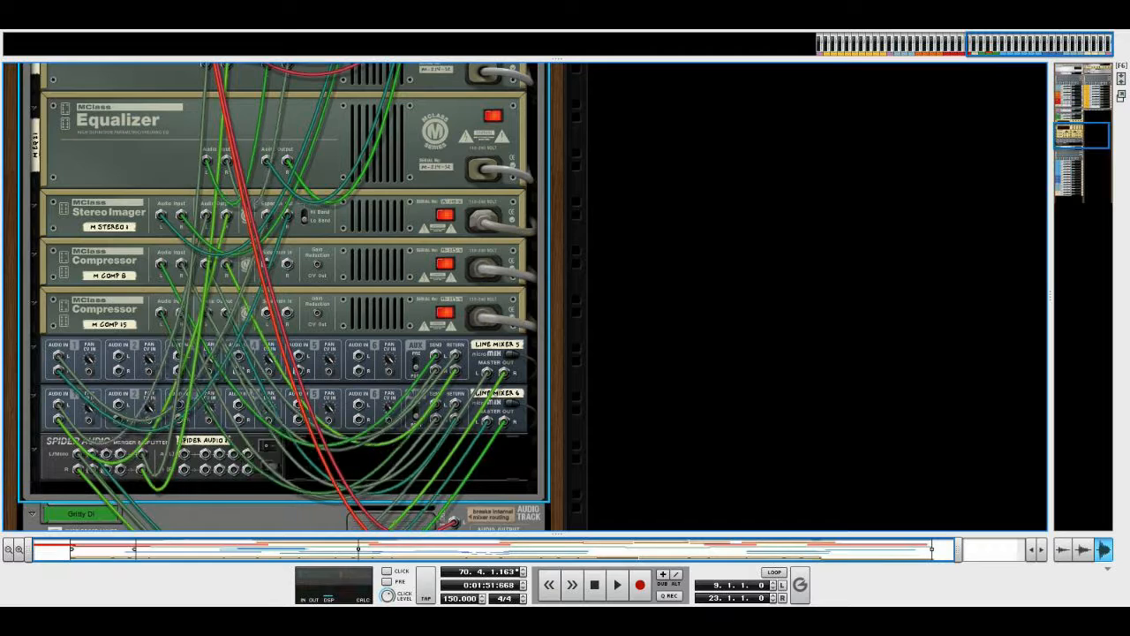
key(Tab)
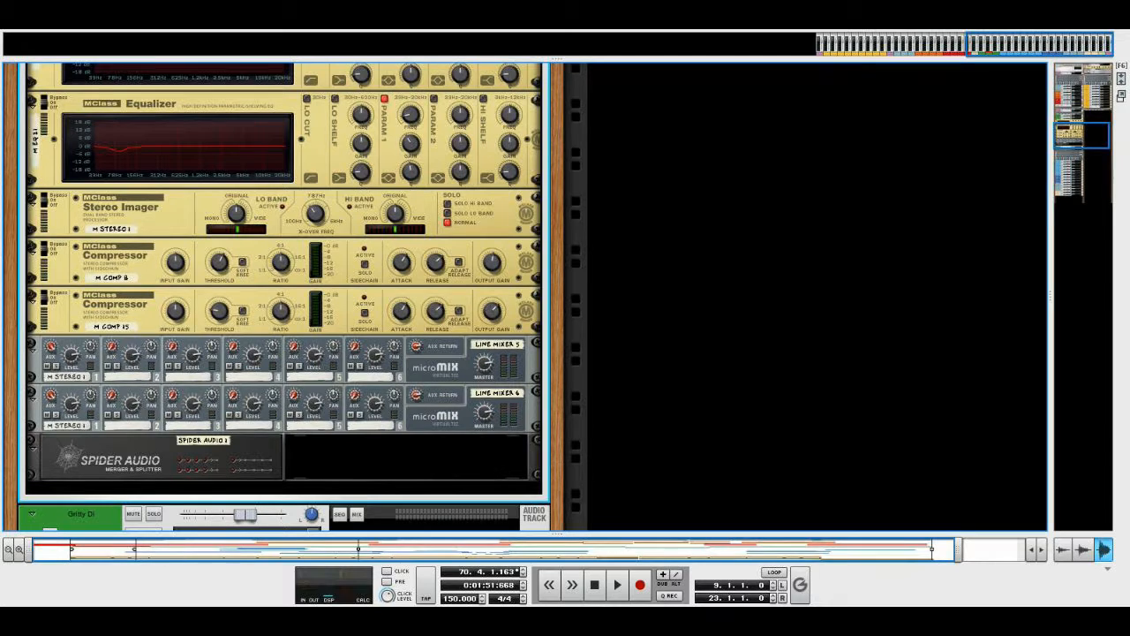
scroll(180, 263, up, 8)
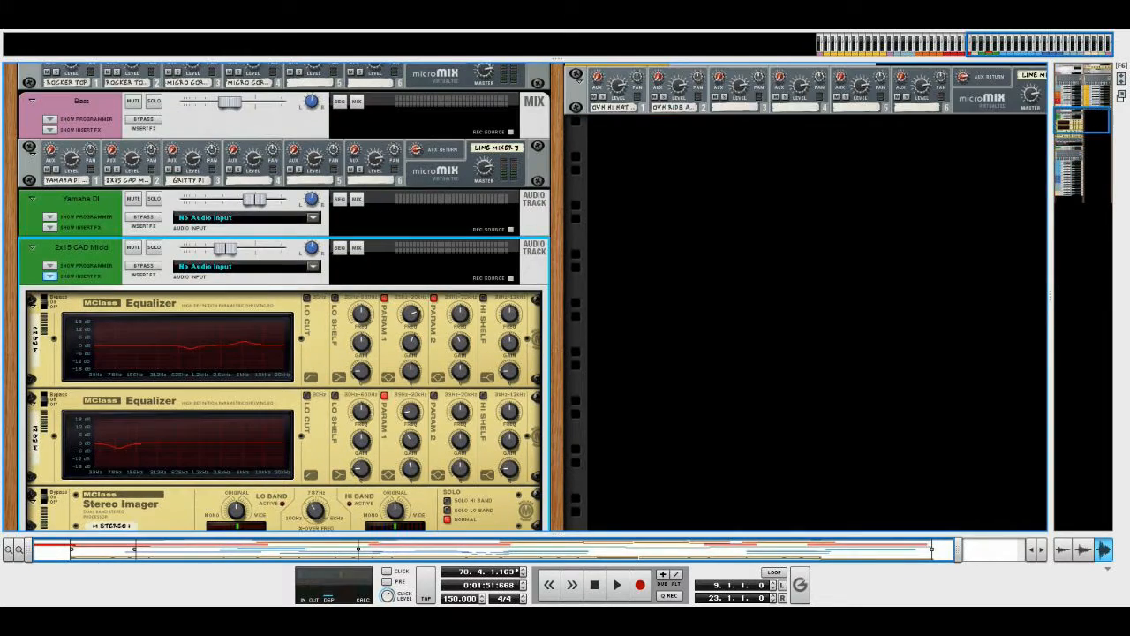
click(50, 318)
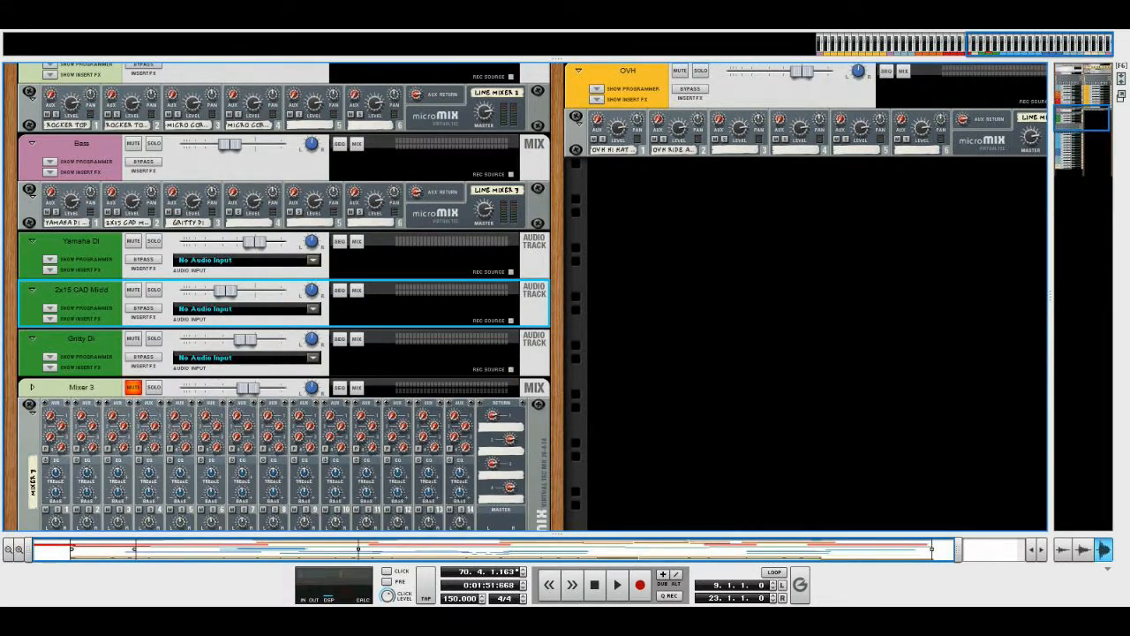
Show the Gritty DI track's insert effects, examine its equalizer and compressor, and hide them again
scroll(49, 318, down, 3)
click(49, 239)
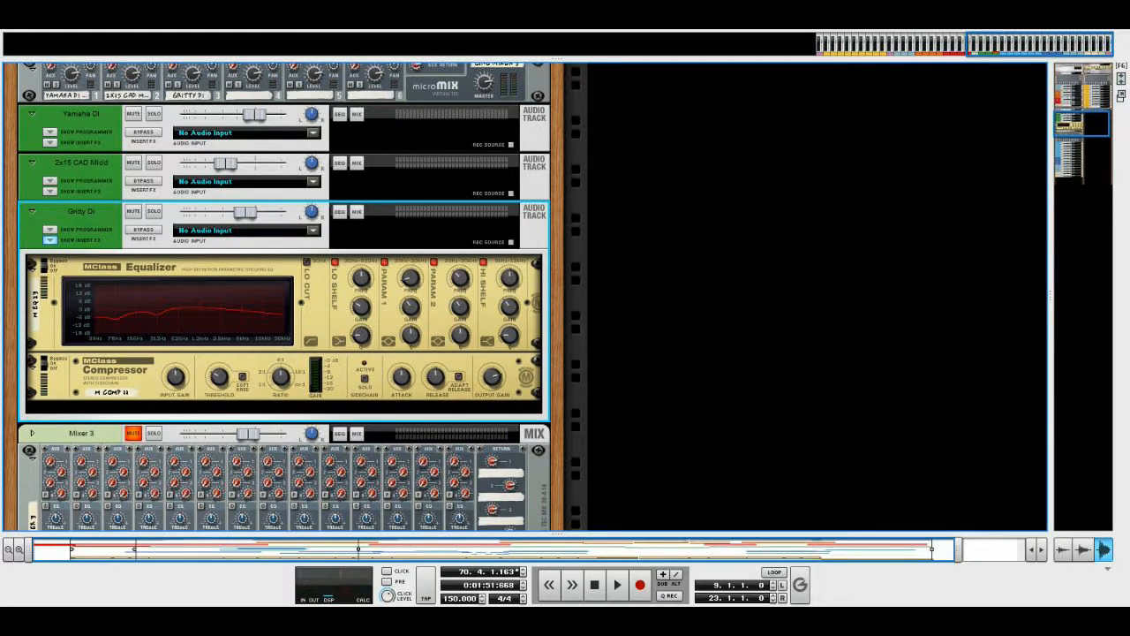
scroll(283, 300, down, 2)
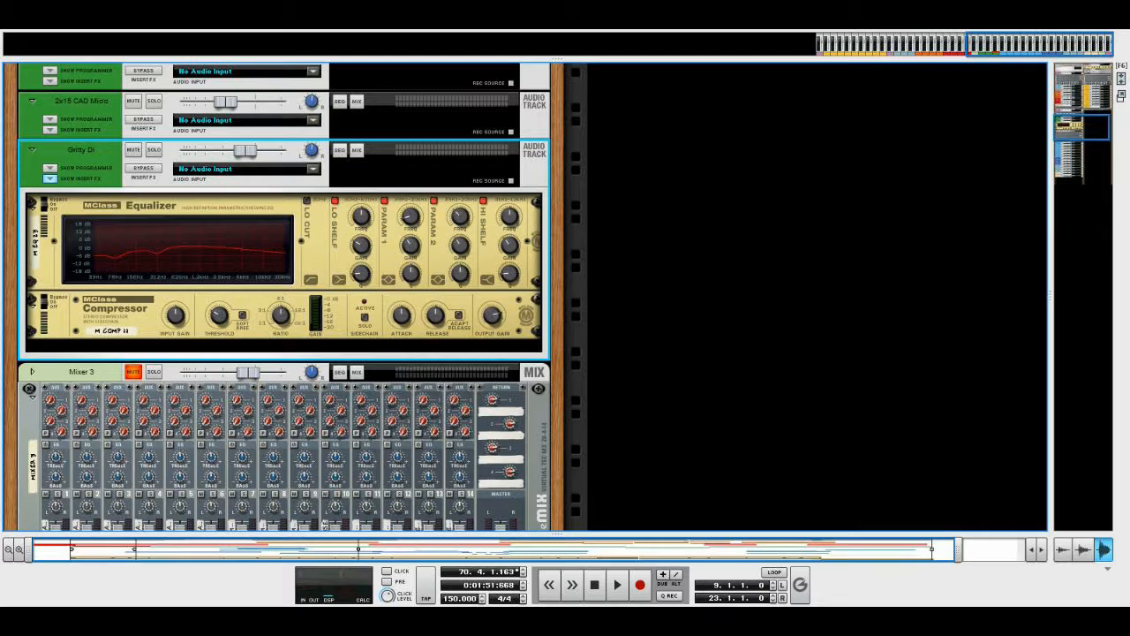
click(50, 179)
scroll(135, 200, up, 4)
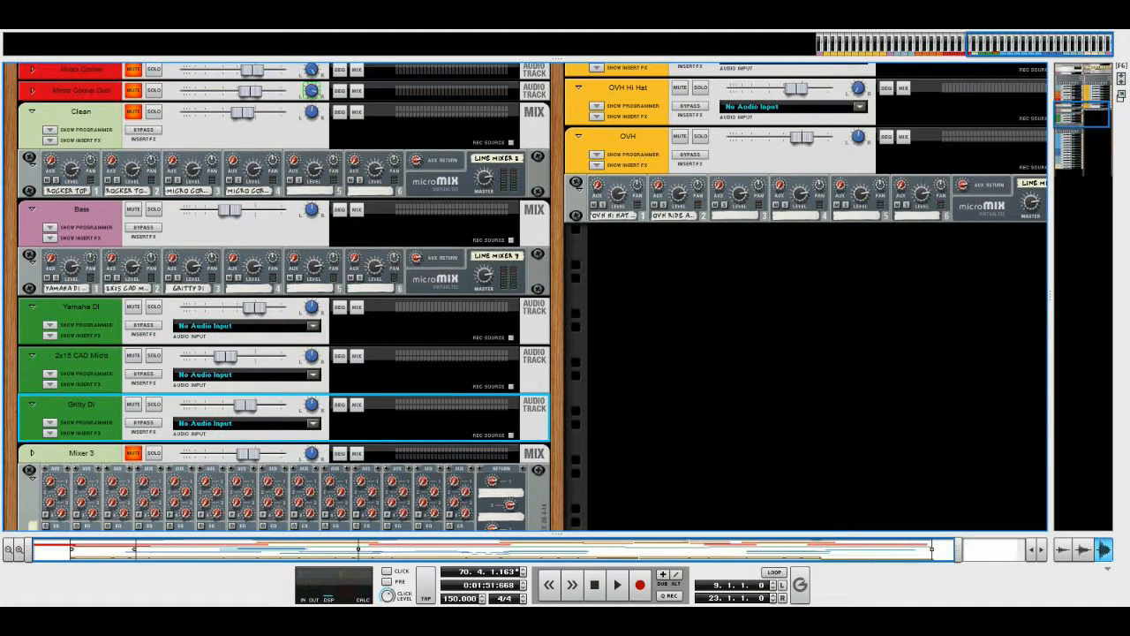
Show the sequencer and play the guitars together with the bass from bar 58, stopping at bar 64
key(F7)
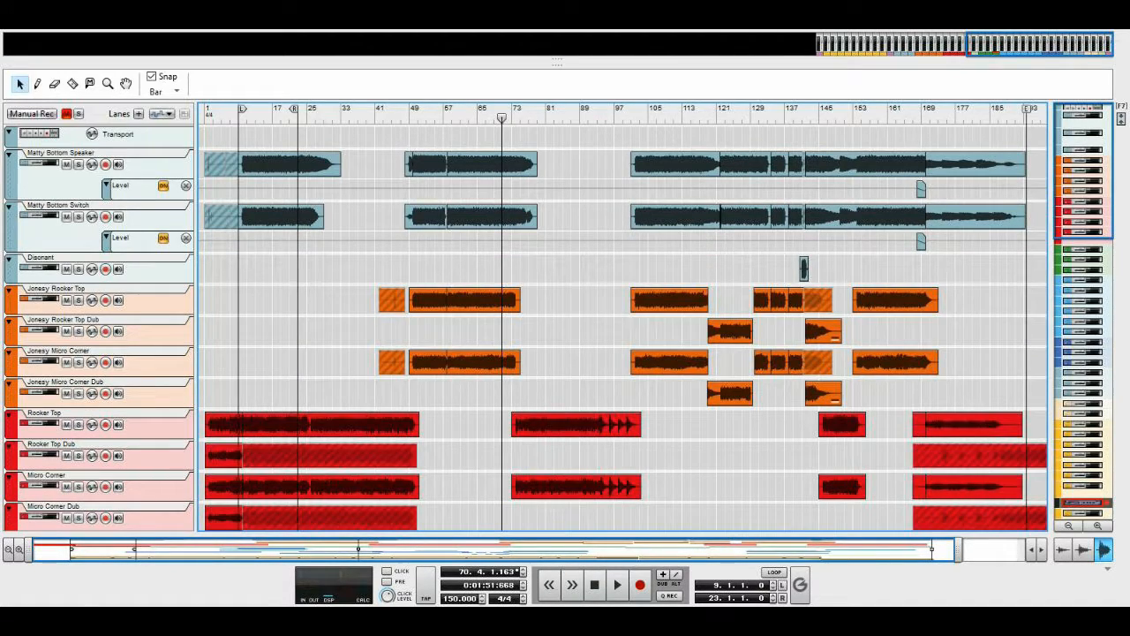
click(448, 117)
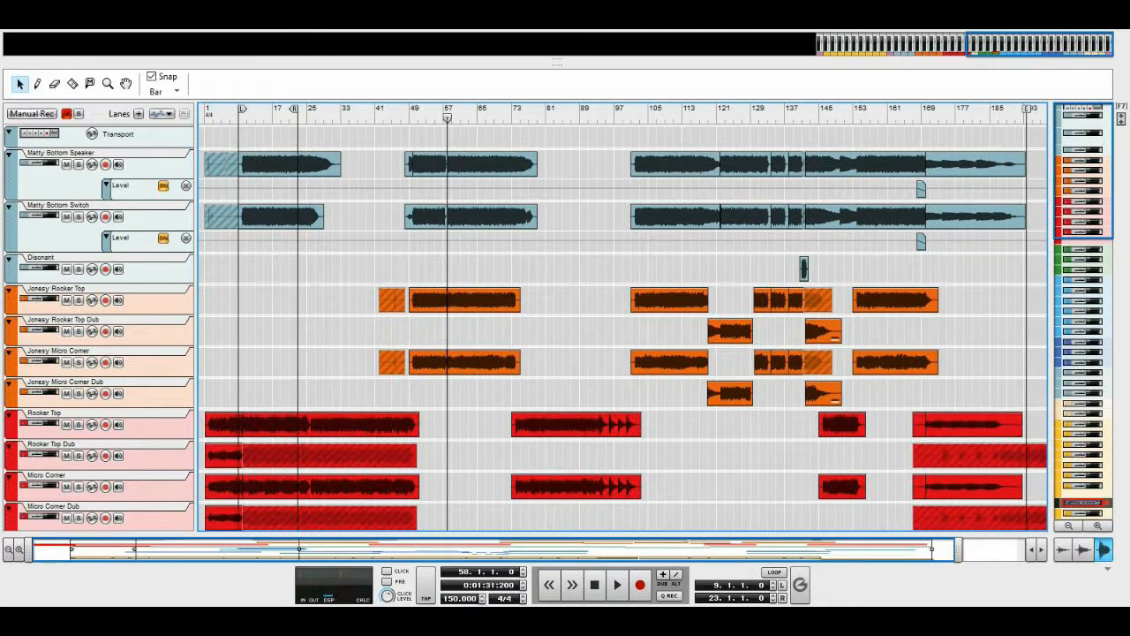
click(617, 584)
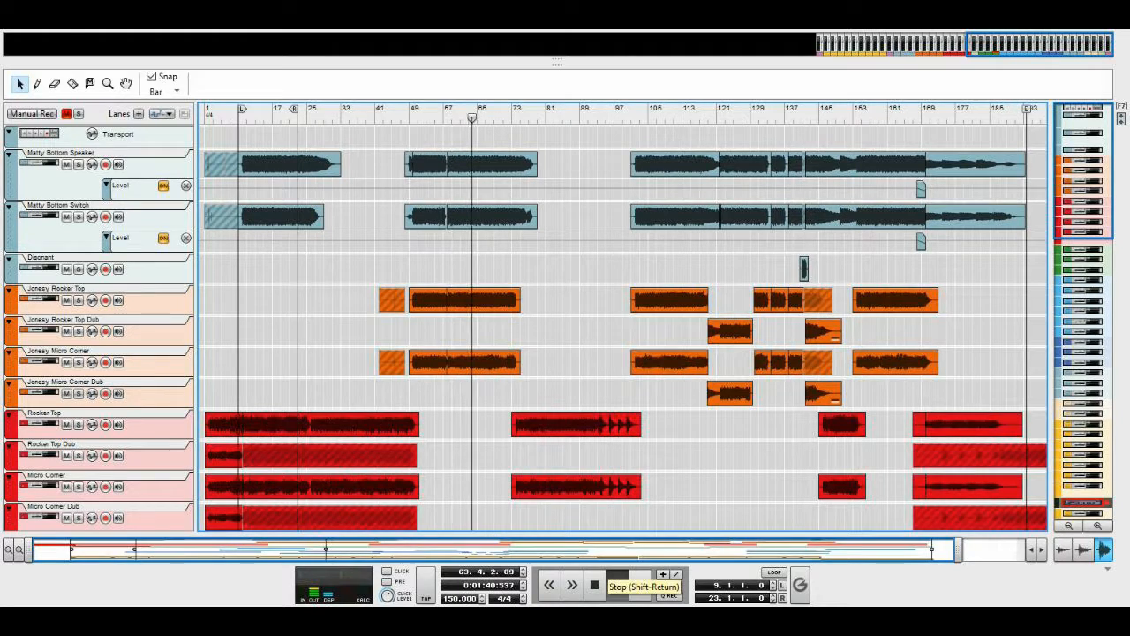
click(594, 585)
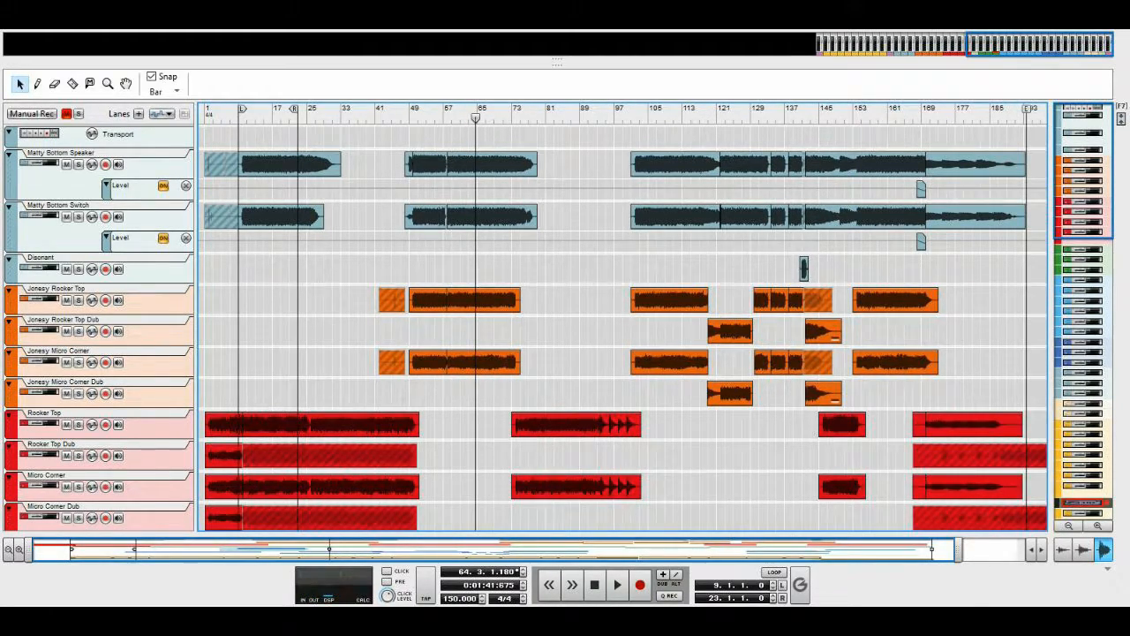
Play the section where the Gritty DI bass clip begins, starting from bar 128 and stopping at bar 144
scroll(623, 318, right, 1)
scroll(623, 326, down, 5)
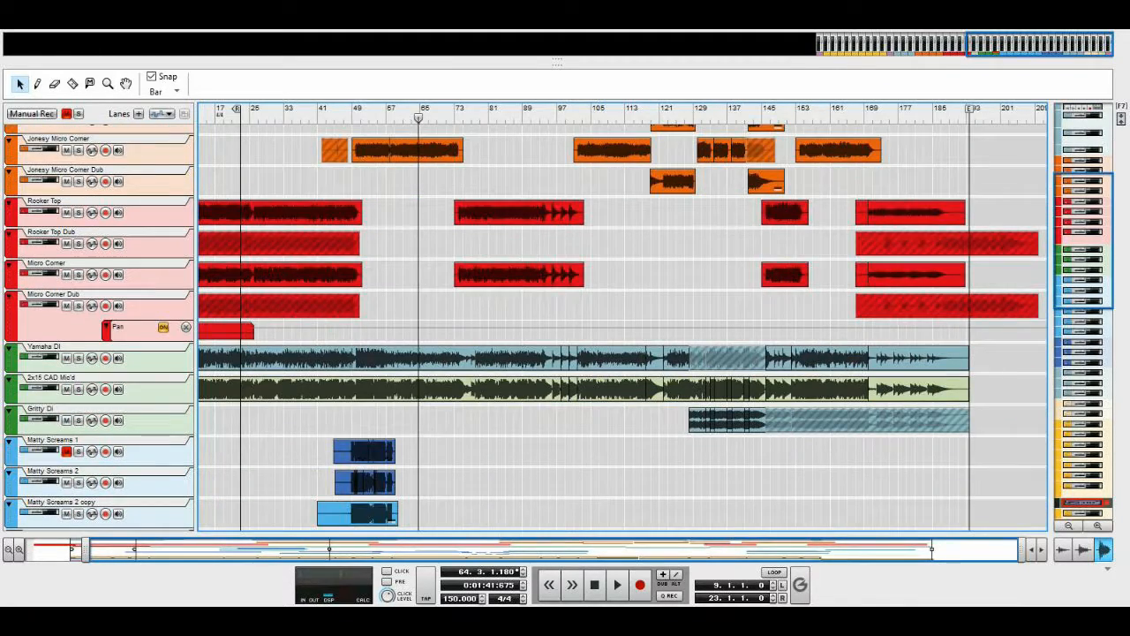
click(689, 116)
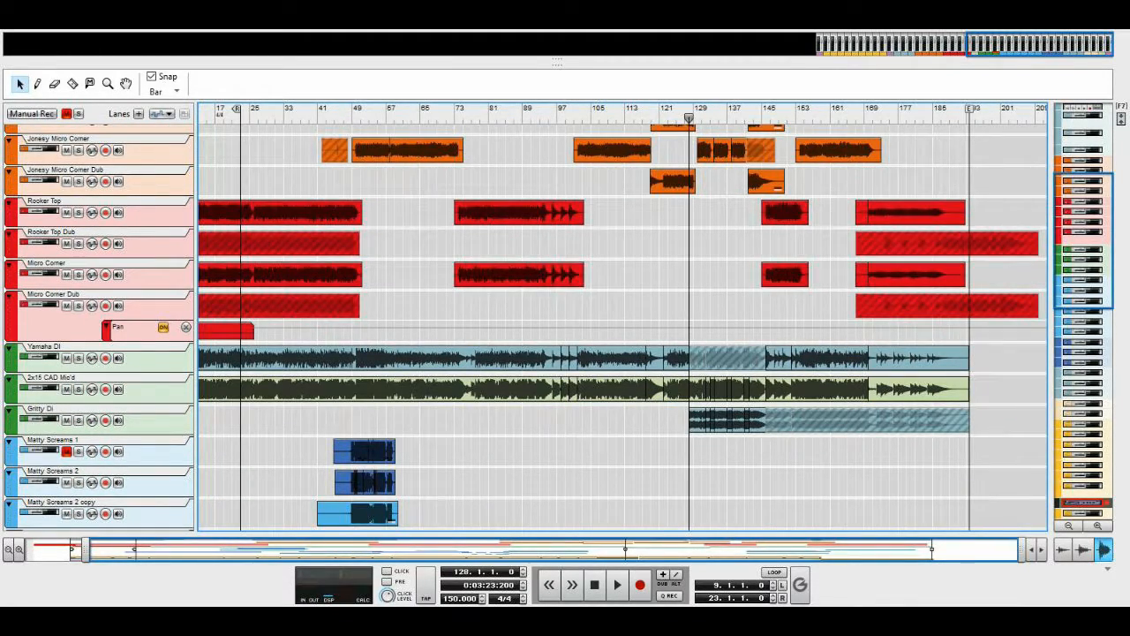
scroll(622, 327, down, 4)
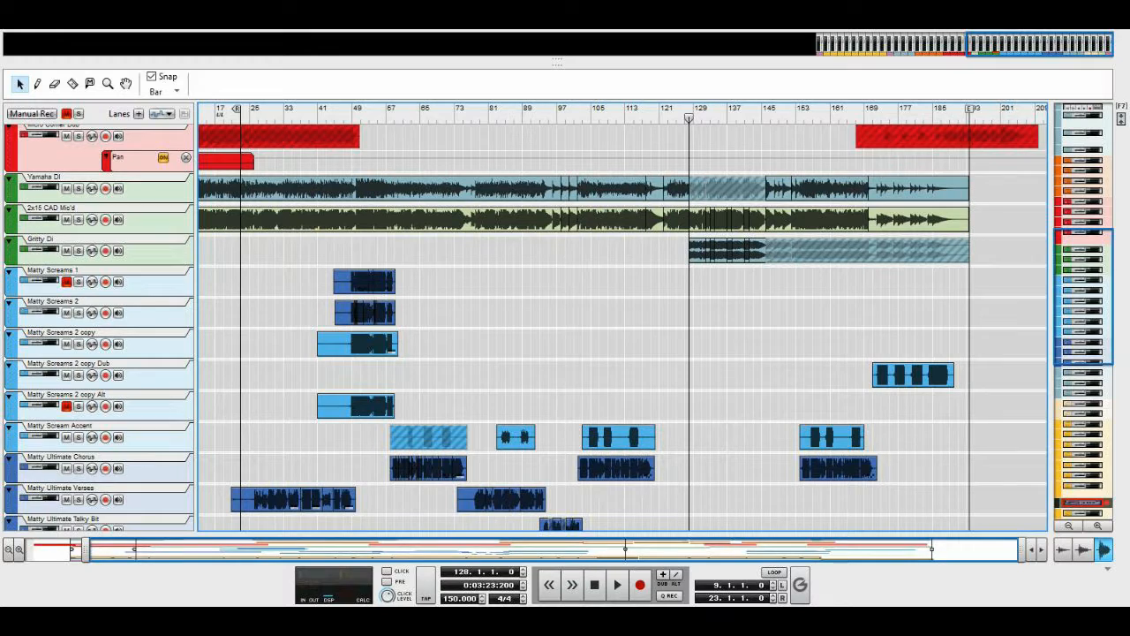
click(617, 585)
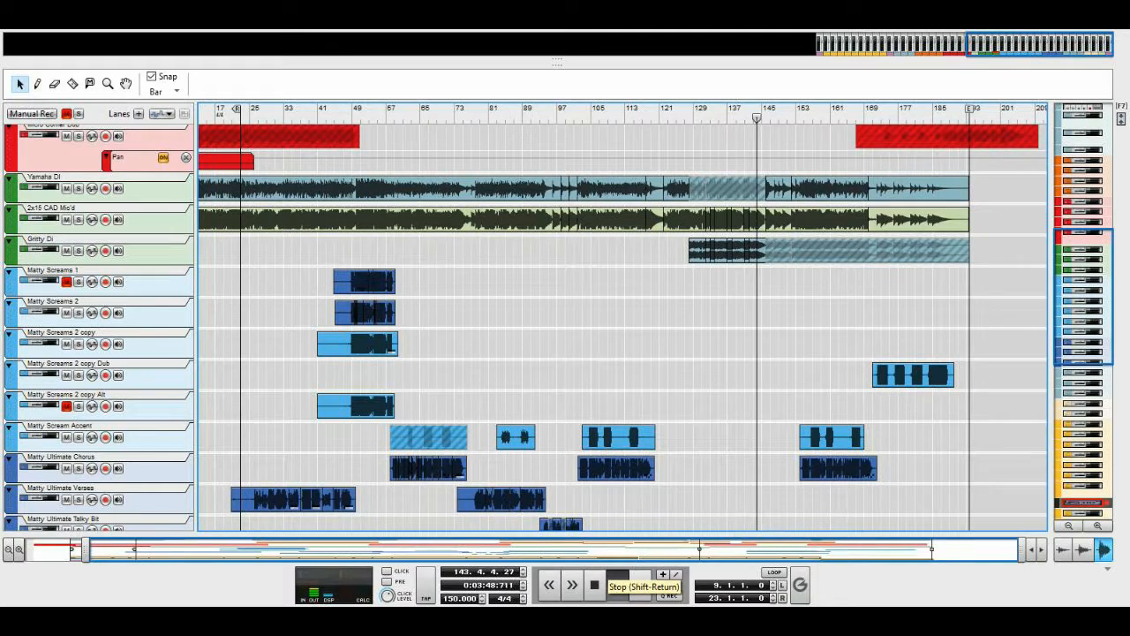
click(594, 585)
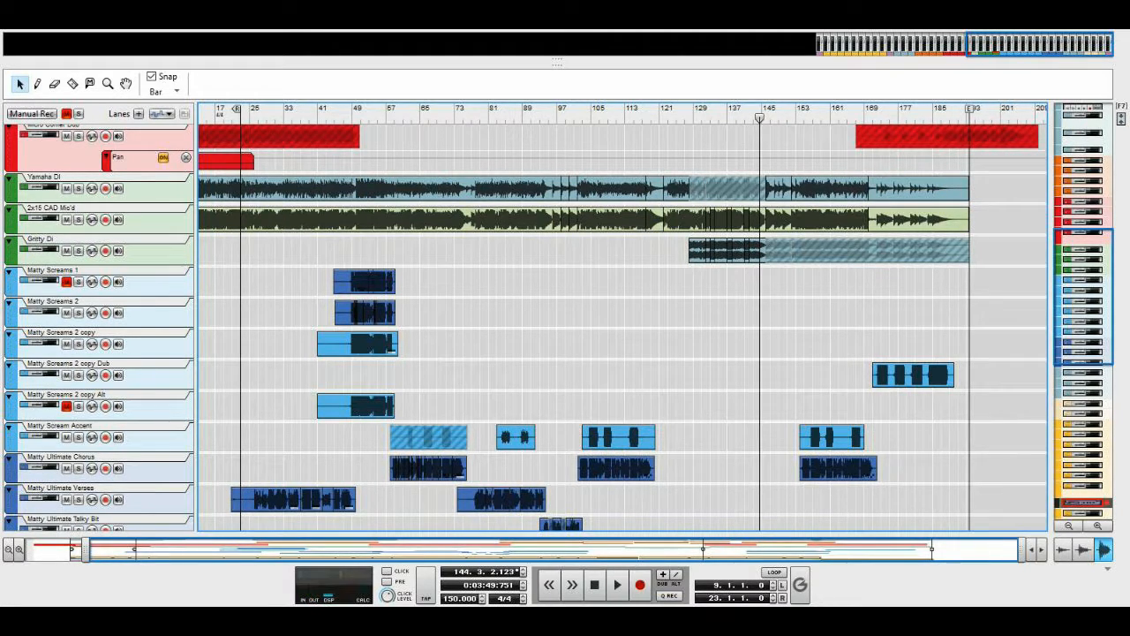
Bring up the rack and go to its beginning, where the master section and the Distorted Guitars and Drums mix channels sit
key(F6)
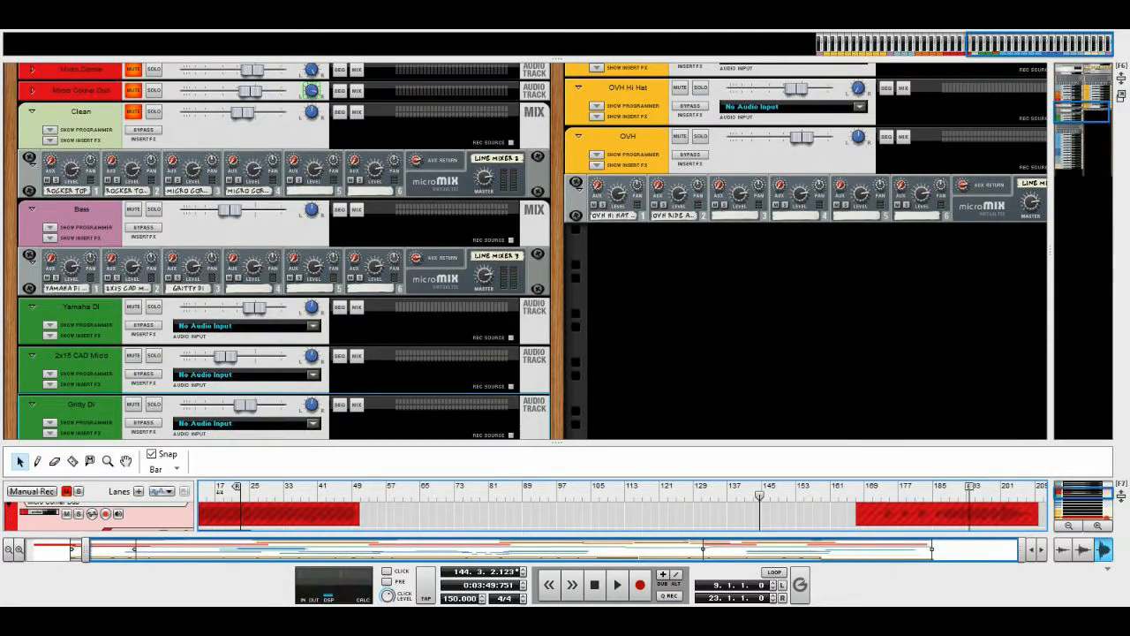
scroll(565, 252, up, 3)
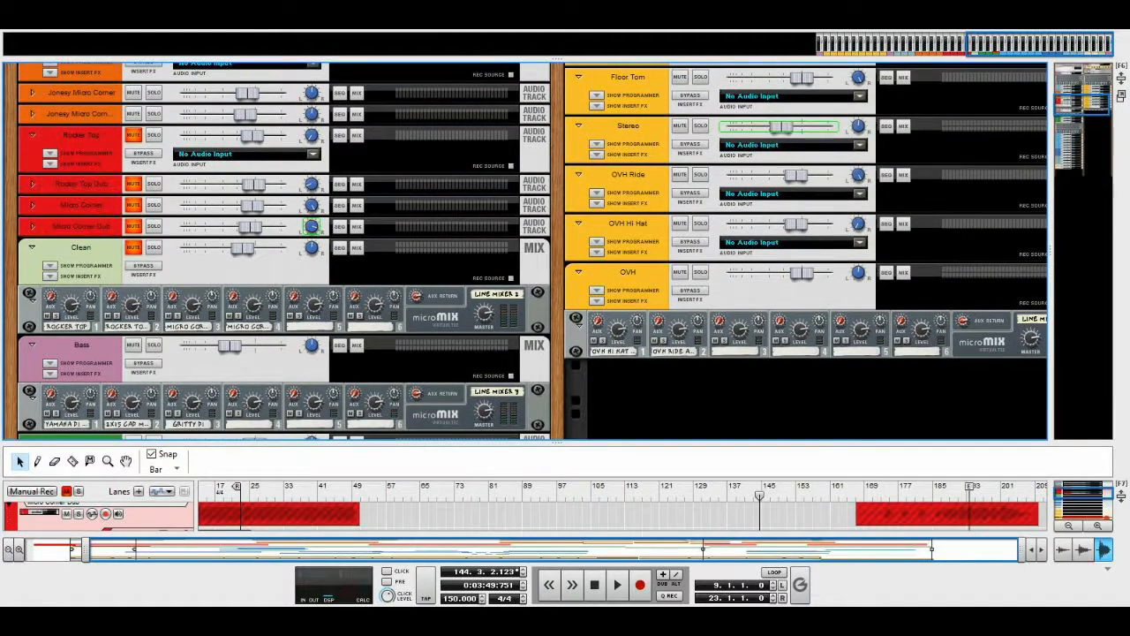
scroll(565, 252, up, 5)
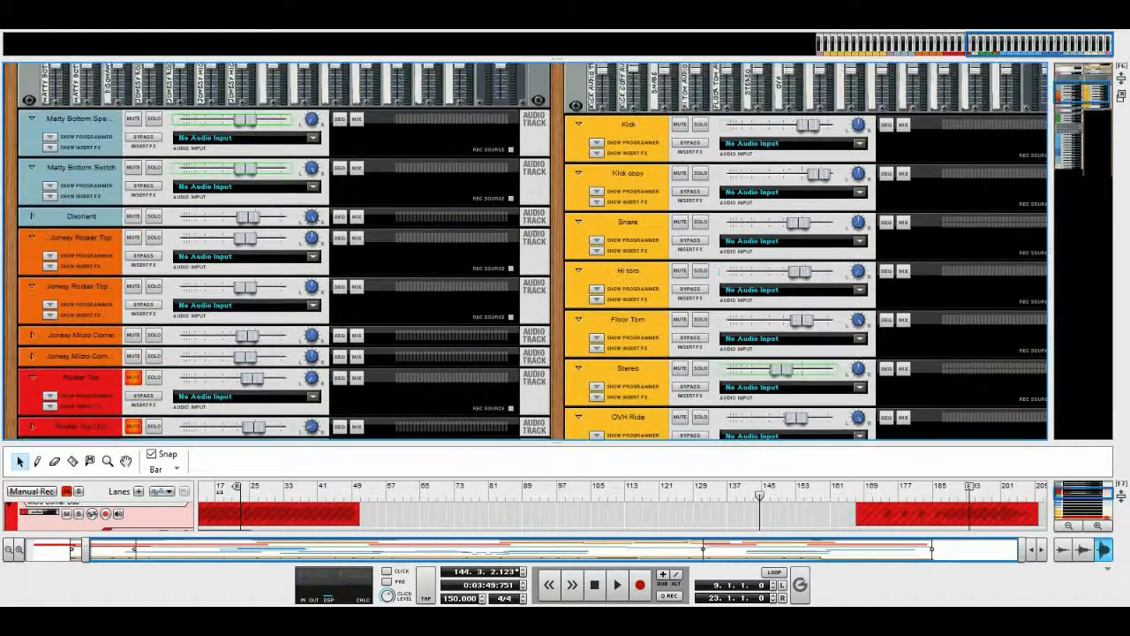
scroll(565, 252, up, 8)
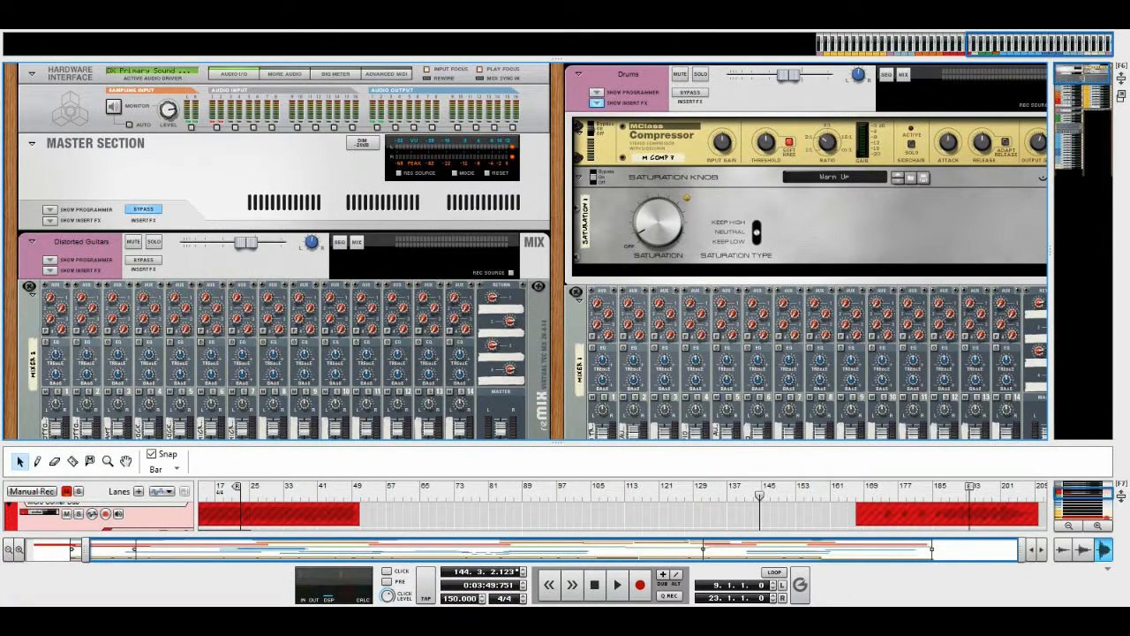
View the sequencer alone briefly, return to the rack and enlarge the rack area above the sequencer
key(F7)
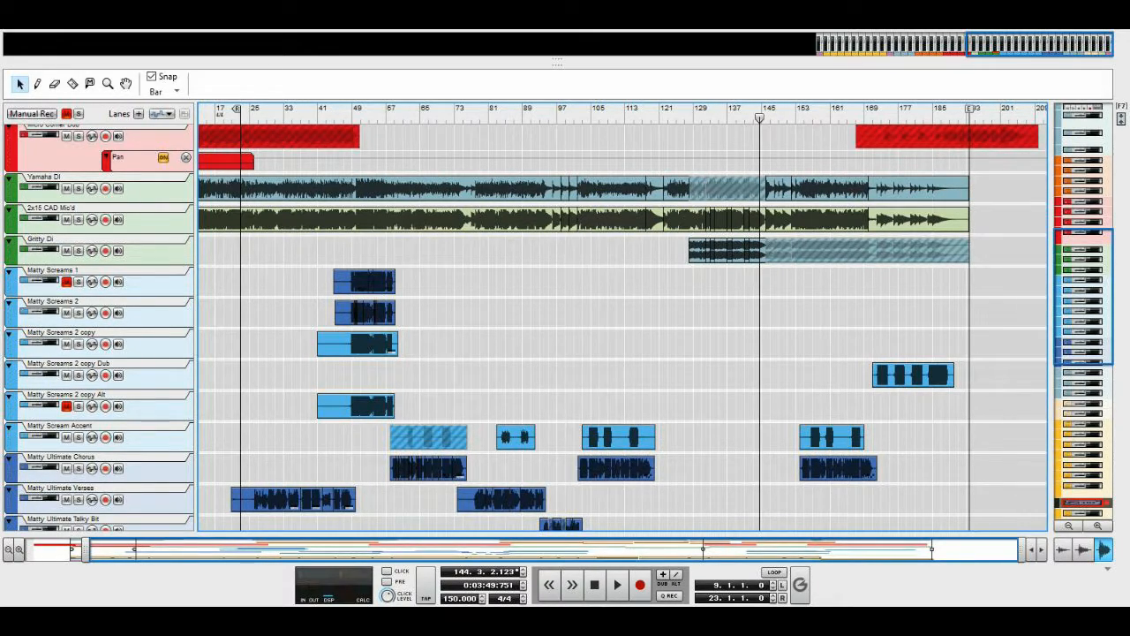
key(F6)
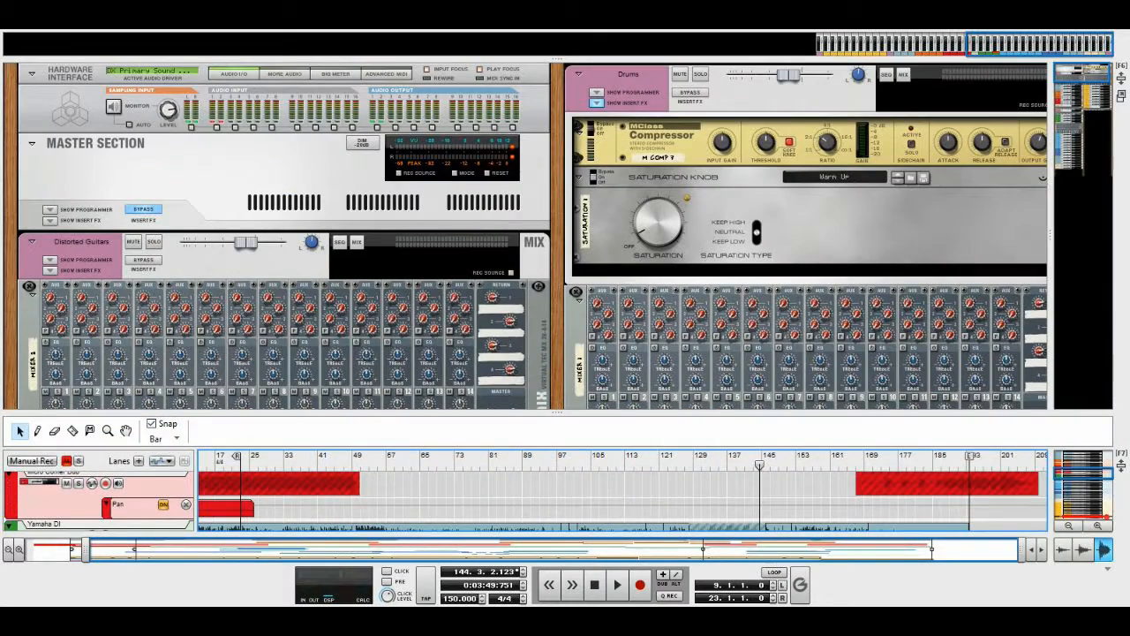
drag(557, 412, 556, 443)
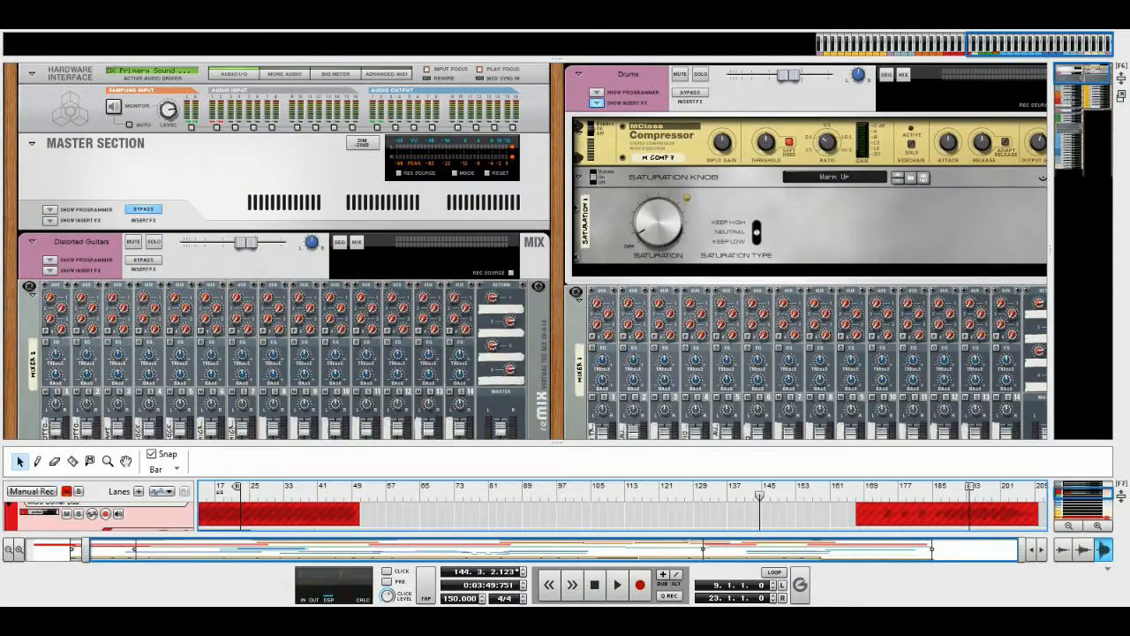
mouse_move(1083, 75)
mouse_down()
mouse_move(1083, 110)
mouse_move(1083, 75)
mouse_up()
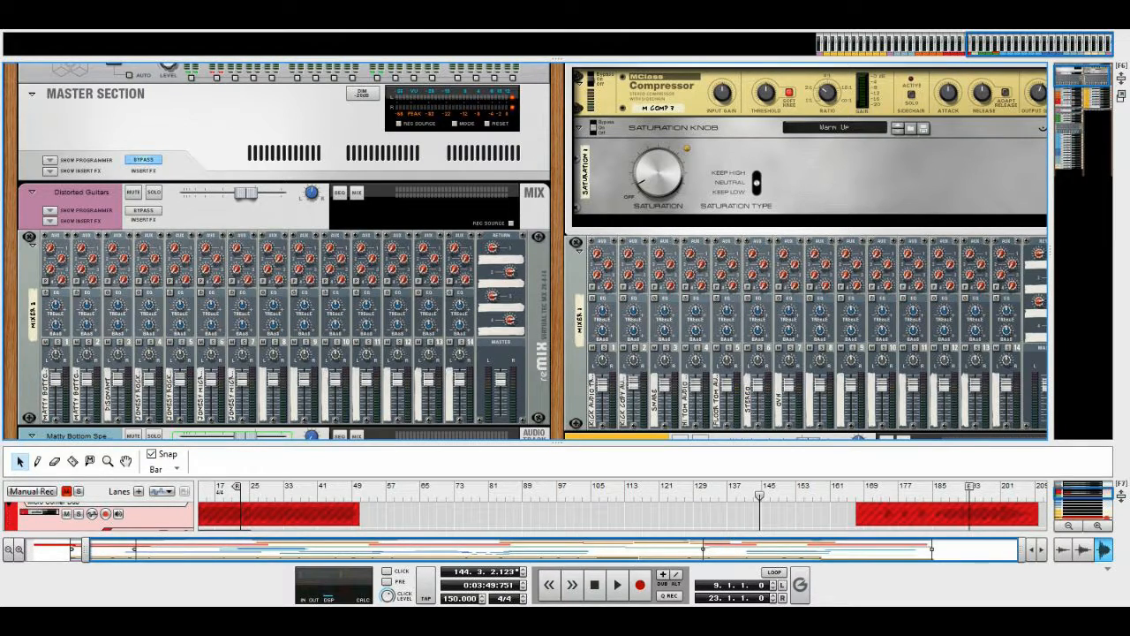
scroll(525, 251, down, 2)
scroll(525, 251, up, 3)
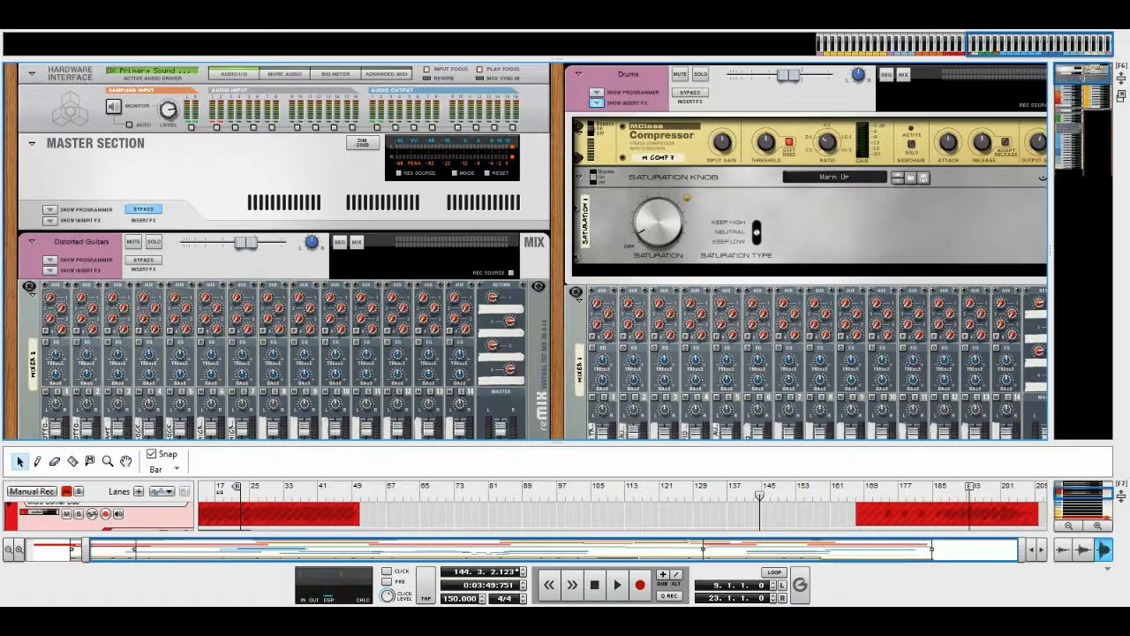
scroll(530, 252, down, 1)
scroll(530, 251, up, 1)
scroll(530, 251, down, 1)
scroll(529, 251, up, 1)
Shrink the rack area so the bass and vocal tracks show below it, and view the Distorted Guitars mixer
drag(558, 442, 557, 289)
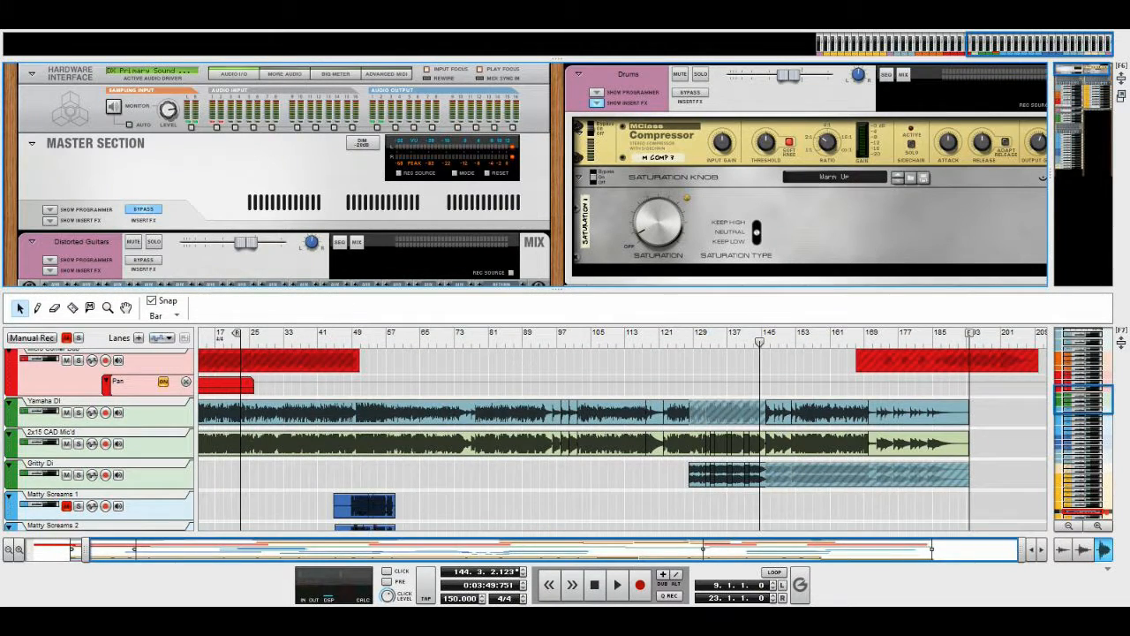
scroll(565, 173, down, 3)
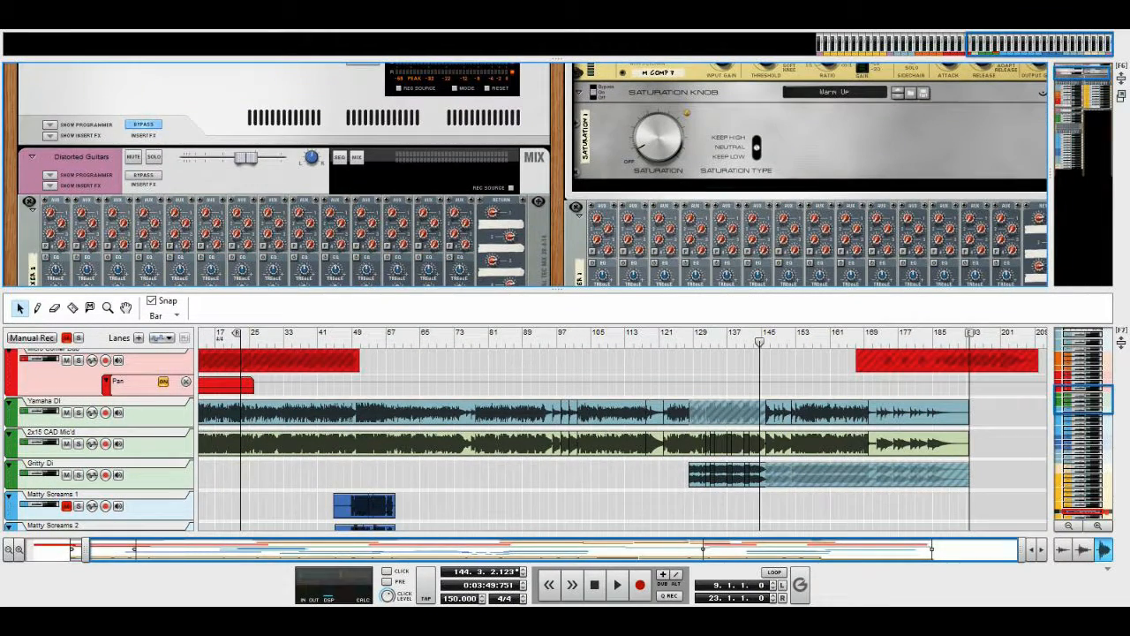